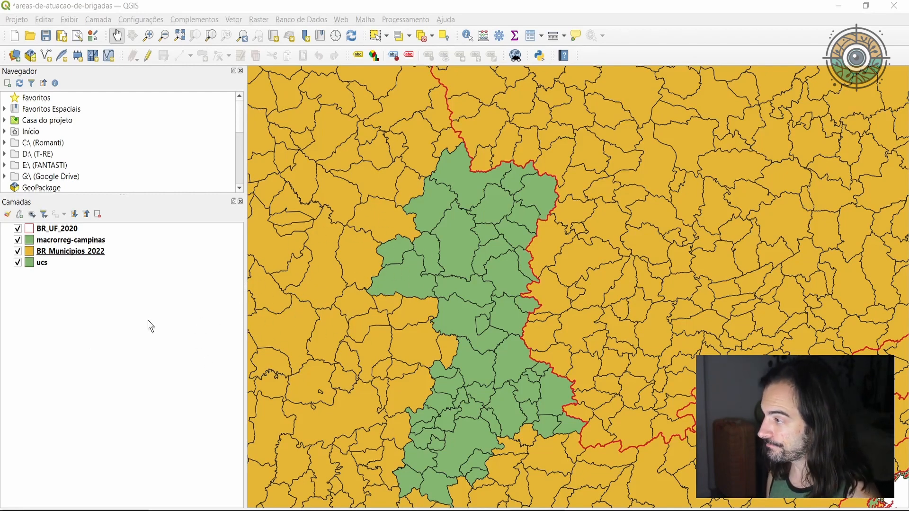
Move the ucs layer directly below BR_UF_2020 and hide the macrorreg-campinas and BR_Municipios_2022 layers.
left_click(42, 263)
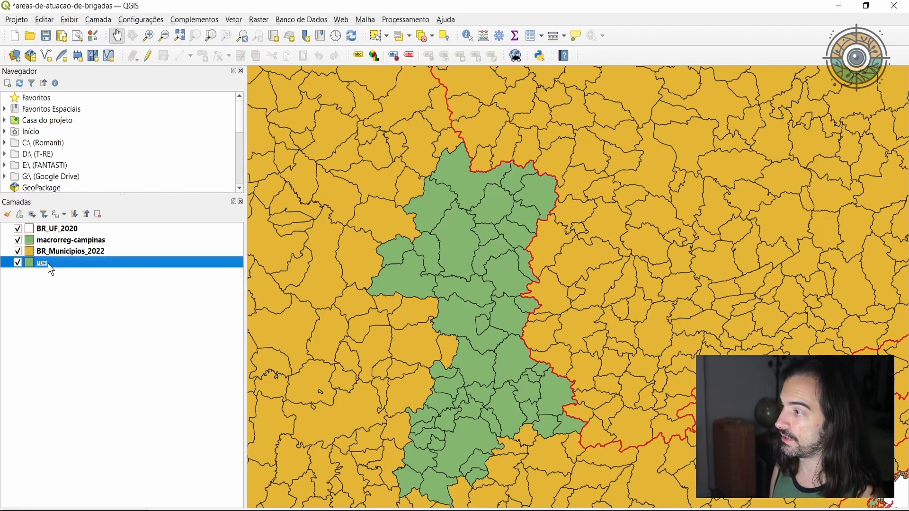
scroll(394, 256, "down", 1)
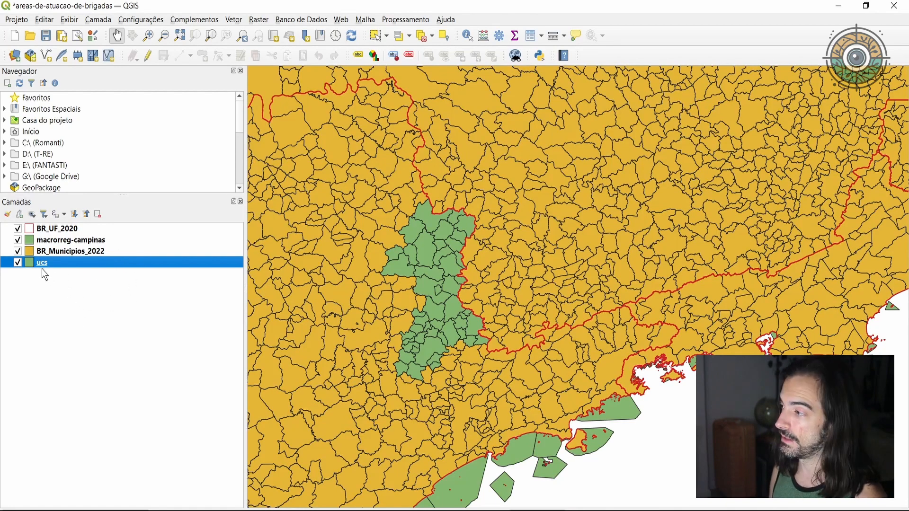
left_click_drag(44, 262, 78, 238)
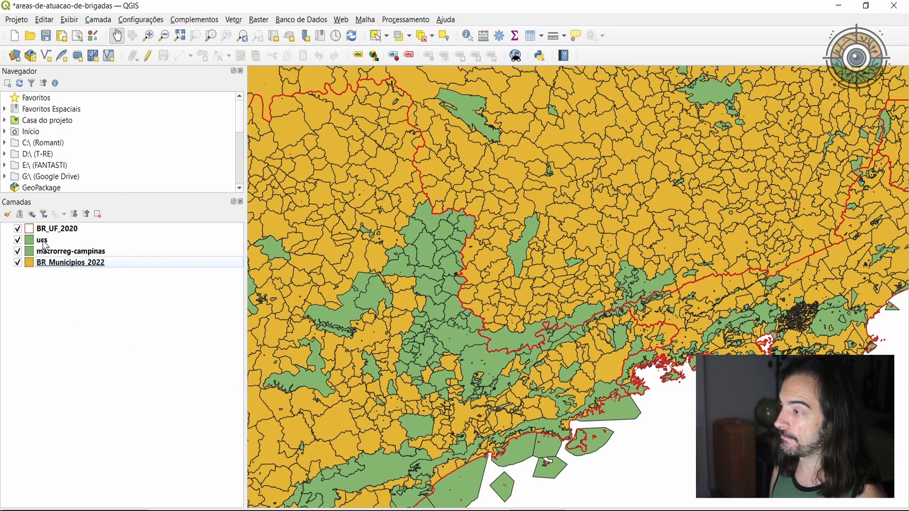
left_click(17, 251)
left_click(17, 263)
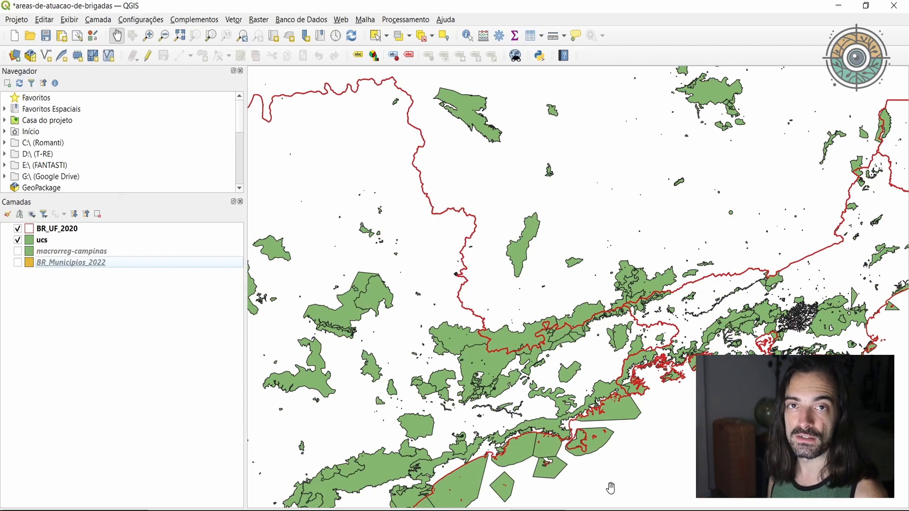
Open the filter query builder for the ucs layer and start the expression with "nome_uc" =.
left_click(69, 251)
left_click(65, 243)
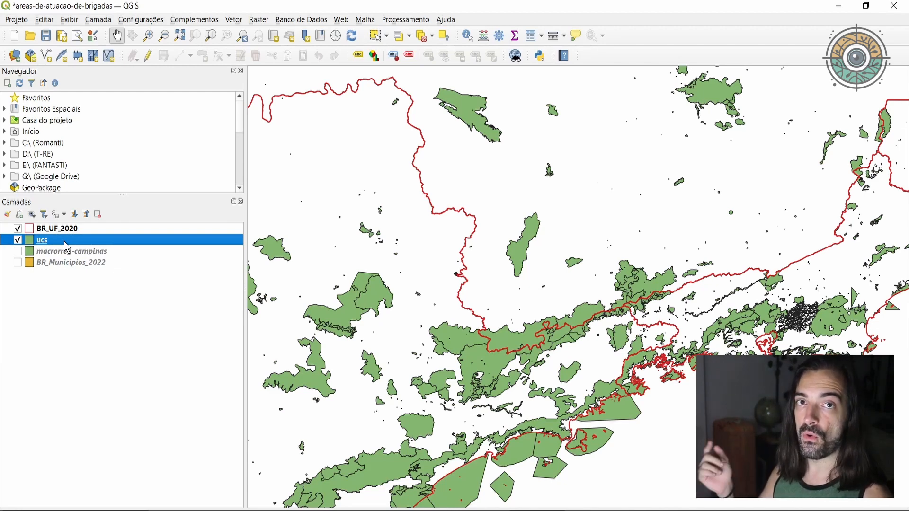
right_click(64, 242)
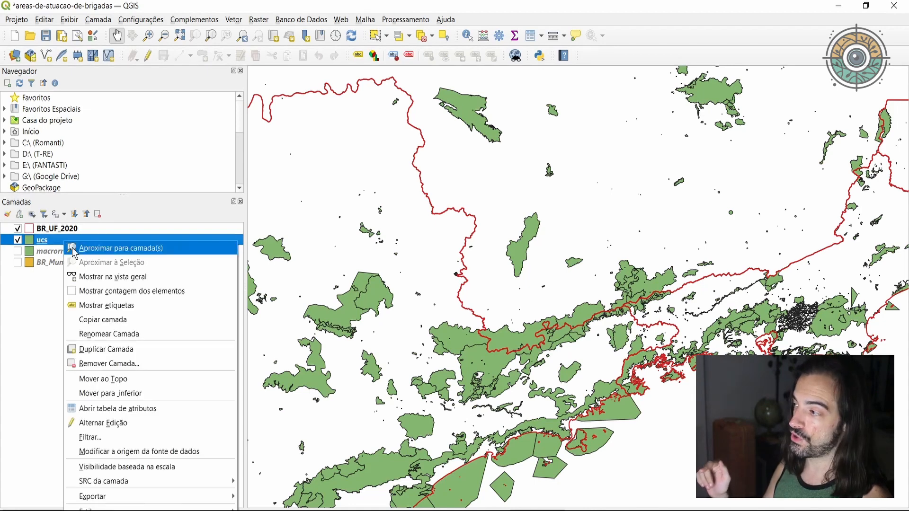
left_click(121, 439)
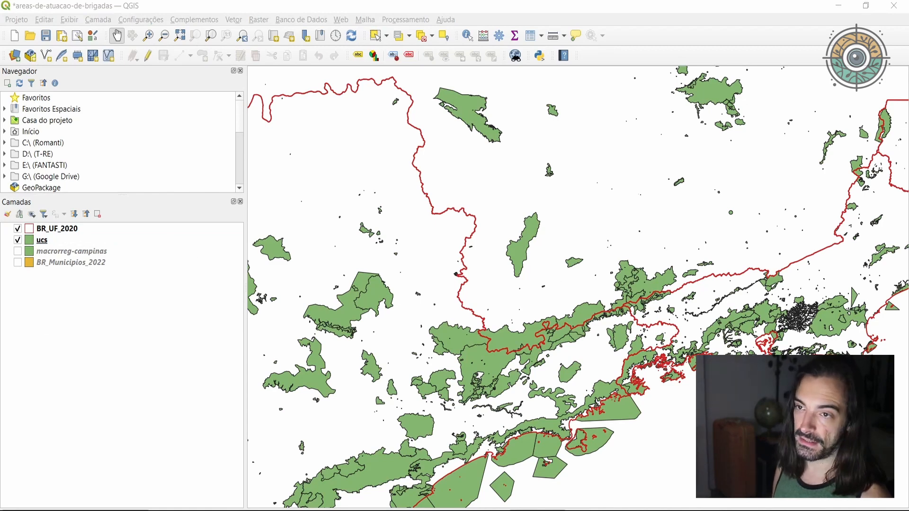
left_click_drag(674, 219, 401, 99)
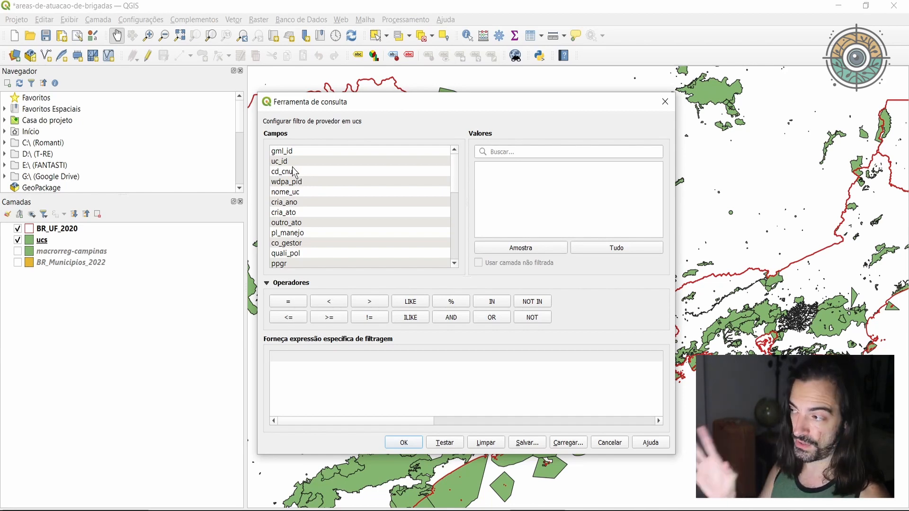
double_click(295, 193)
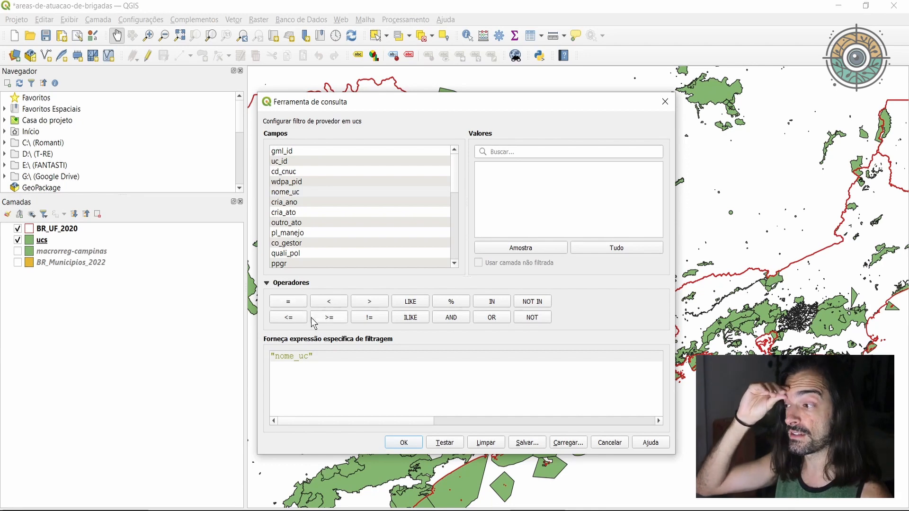
left_click(294, 303)
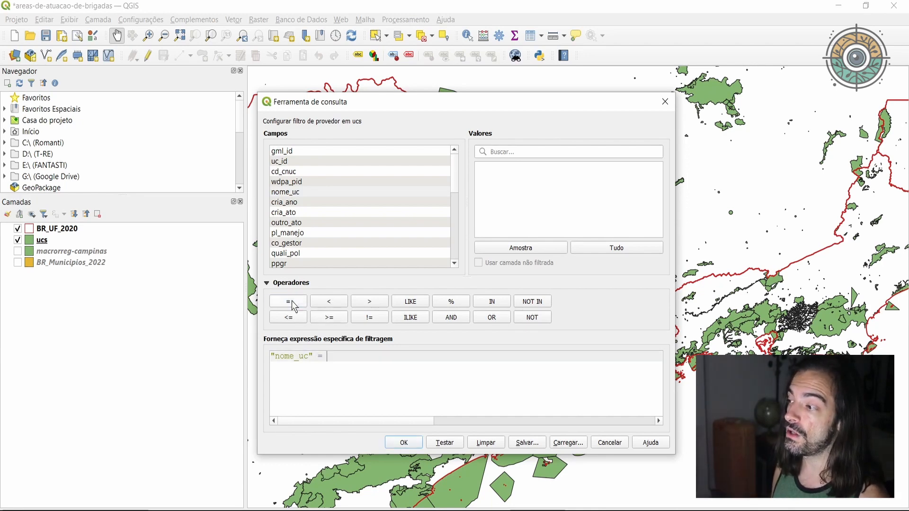
Load all values of the nome_uc field and look through the conservation unit names.
left_click(615, 250)
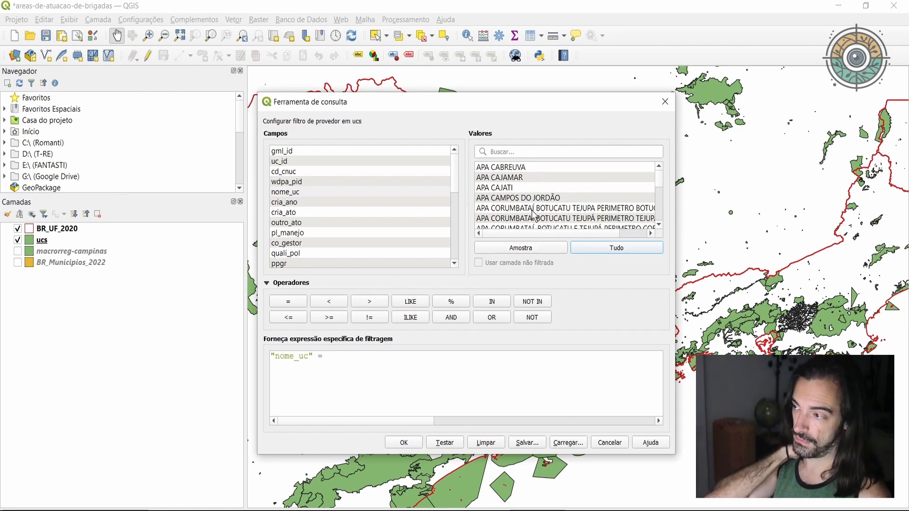
scroll(521, 213, "down", 8)
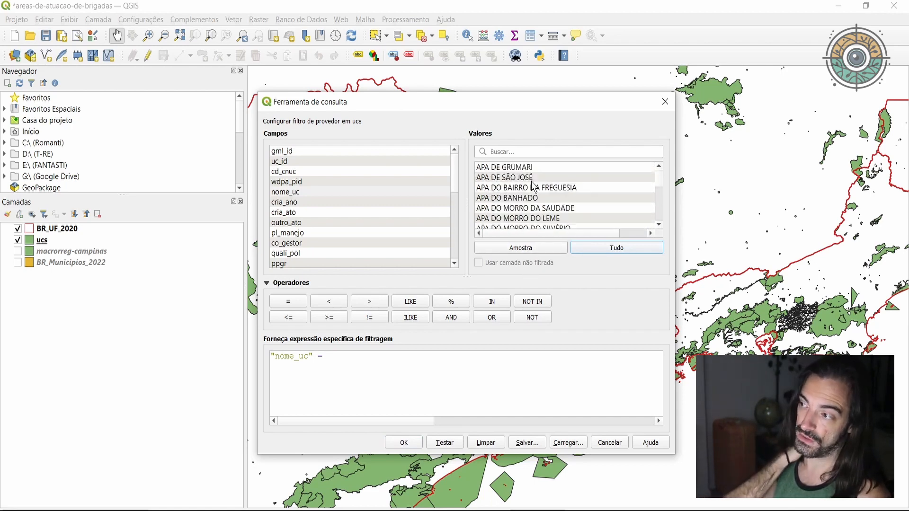
scroll(533, 201, "down", 10)
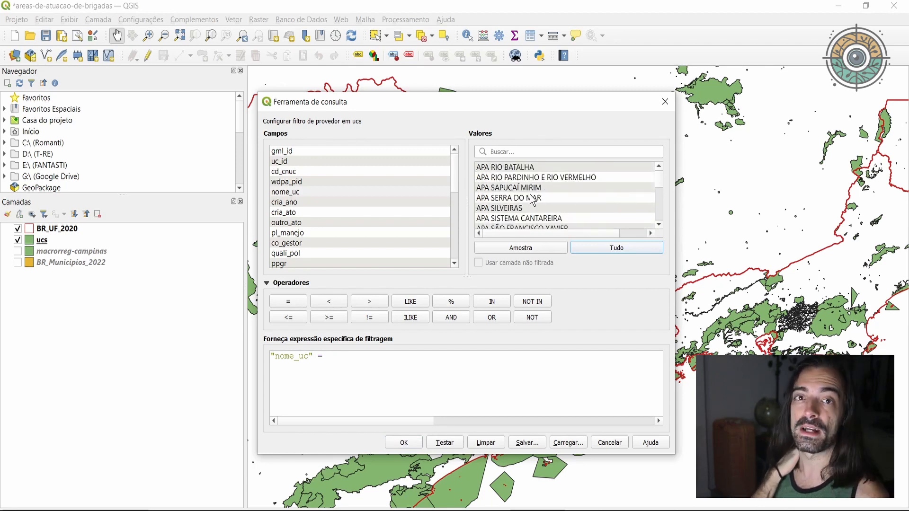
scroll(533, 201, "down", 2)
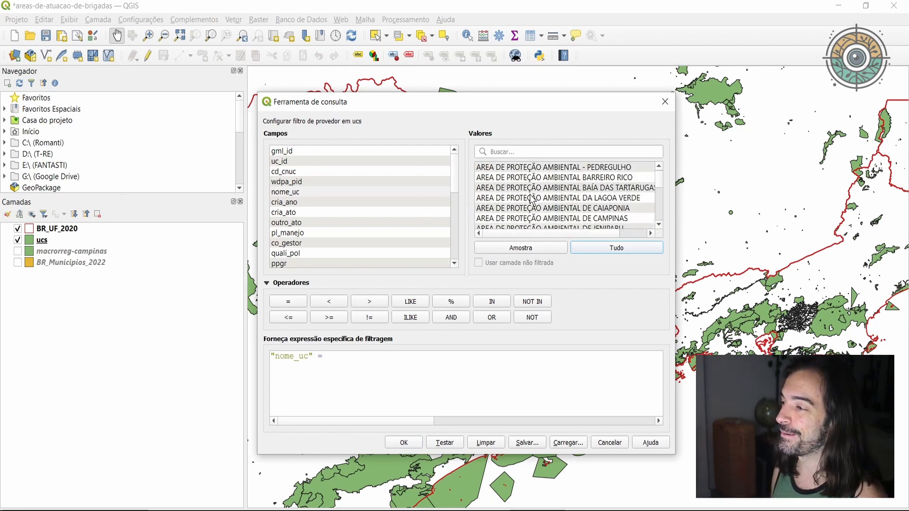
scroll(532, 202, "up", 8)
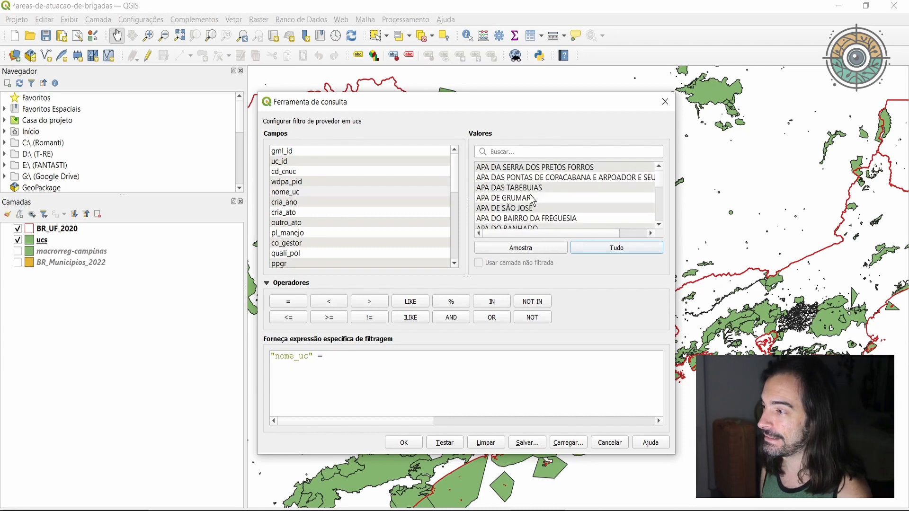
scroll(532, 202, "up", 3)
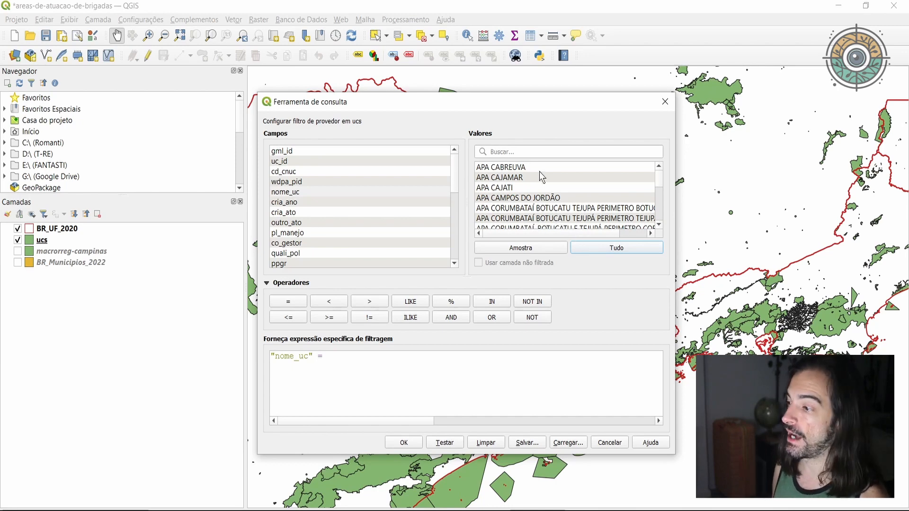
Switch to the Notepad note and put each listed area on its own line, breaking after every comma.
left_click(421, 510)
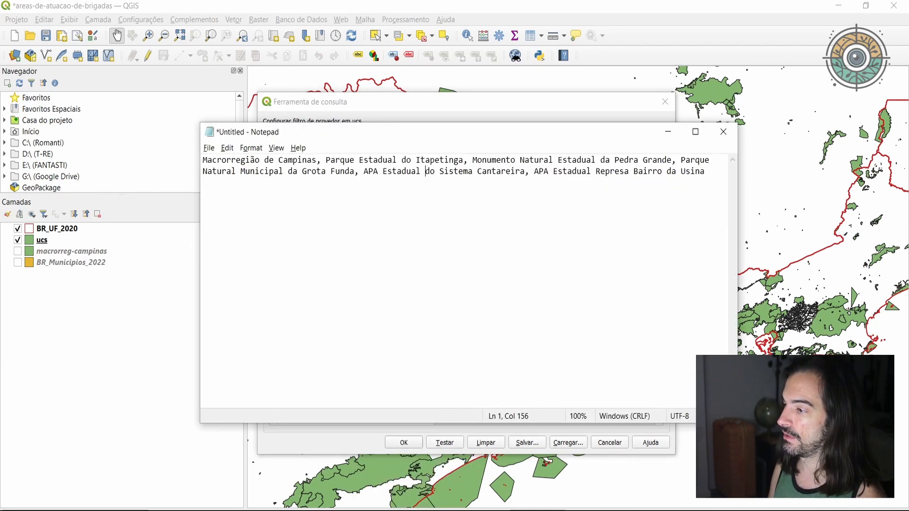
left_click_drag(499, 132, 432, 113)
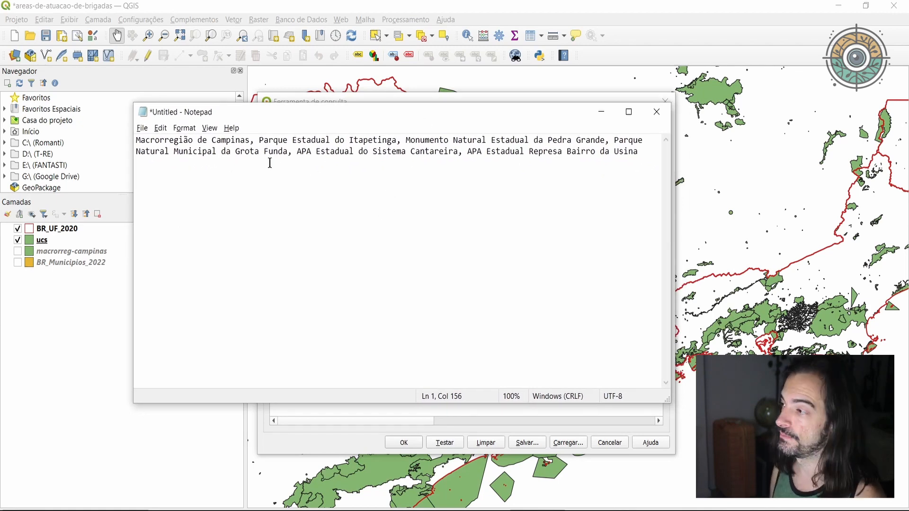
left_click(259, 142)
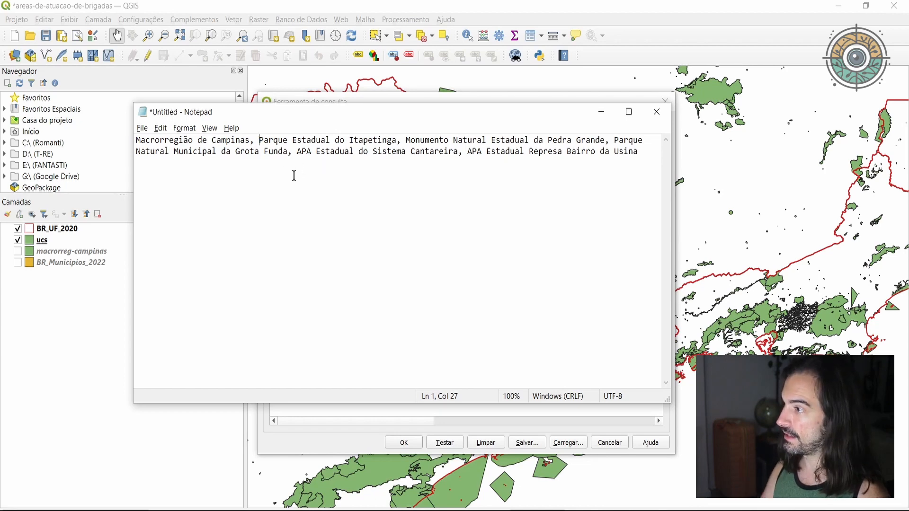
key("Return")
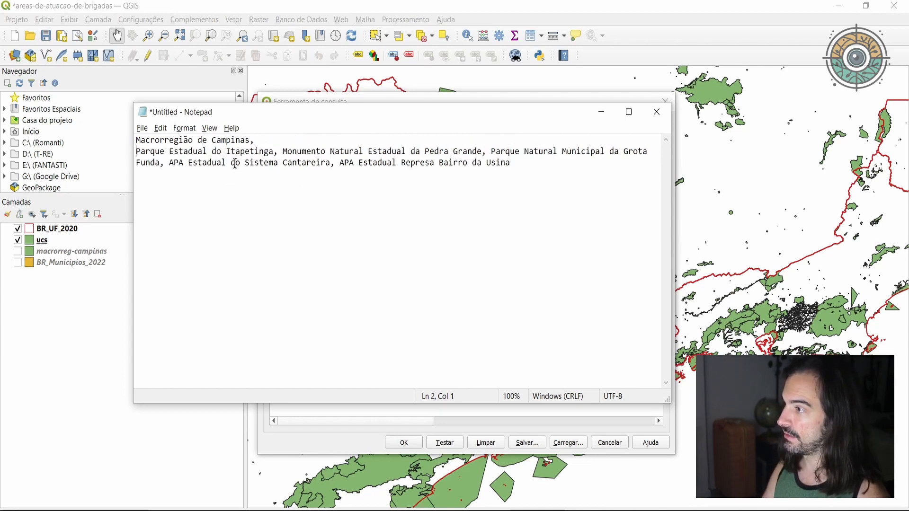
left_click(283, 152)
key("Return")
left_click(348, 165)
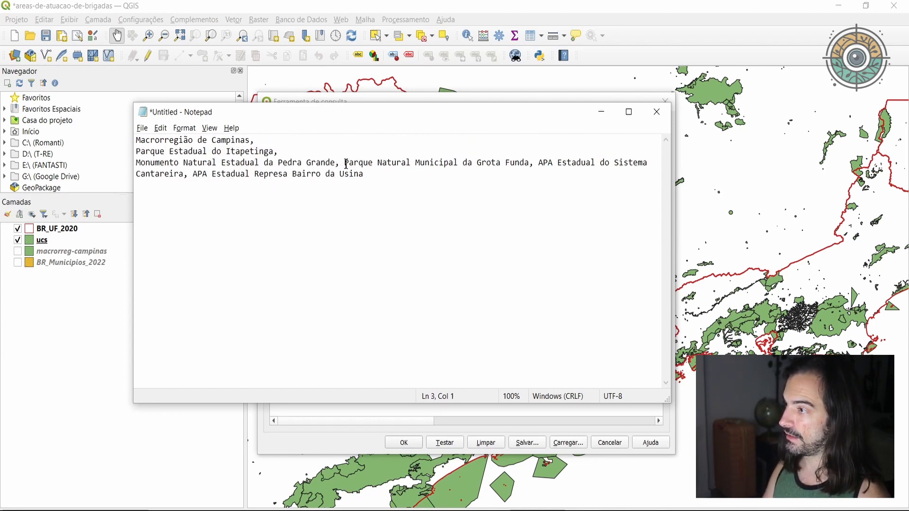
key("Return")
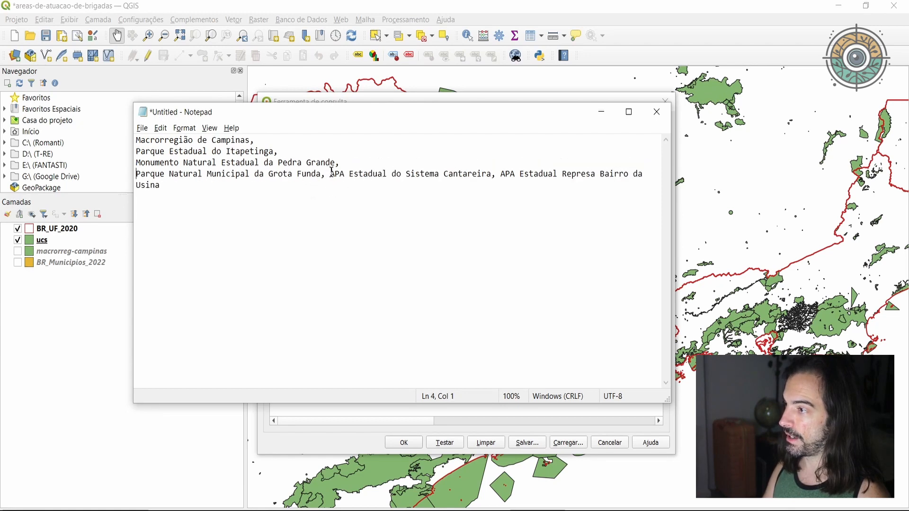
key("Return")
left_click(307, 185)
key("Return")
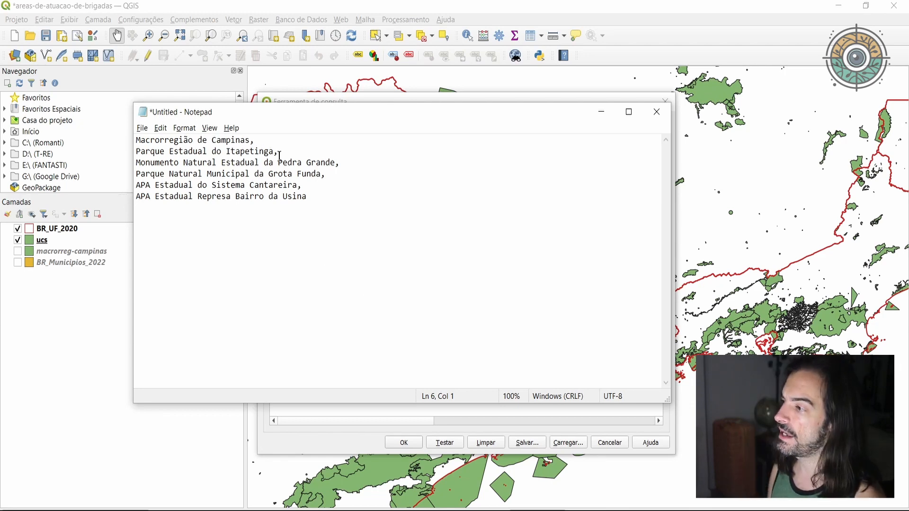
Highlight the five conservation unit lines in the note, from Parque Estadual do Itapetinga to APA Estadual Represa Bairro da Usina.
left_click_drag(316, 198, 132, 130)
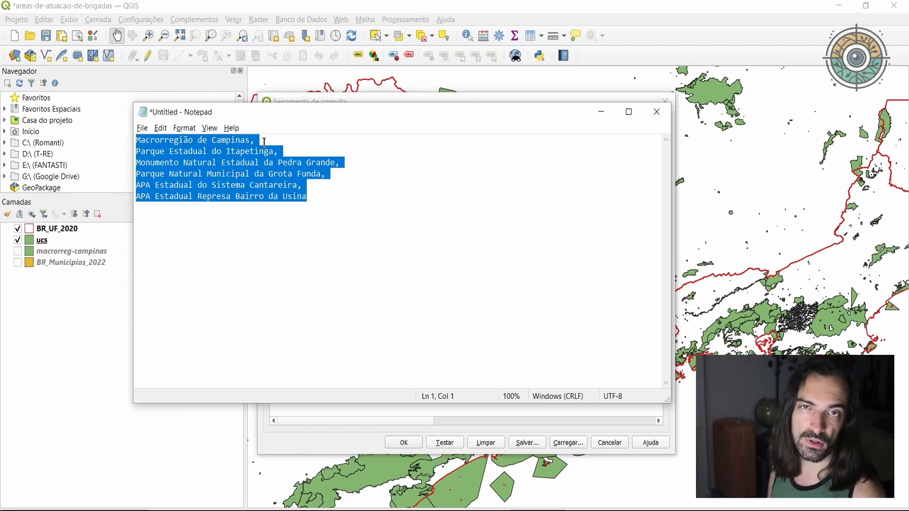
left_click(284, 280)
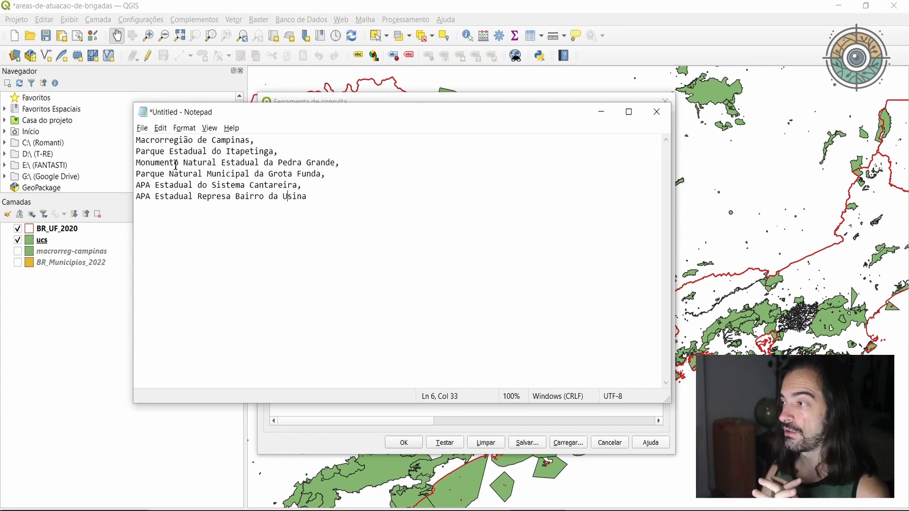
left_click_drag(284, 156, 224, 185)
left_click_drag(308, 196, 136, 152)
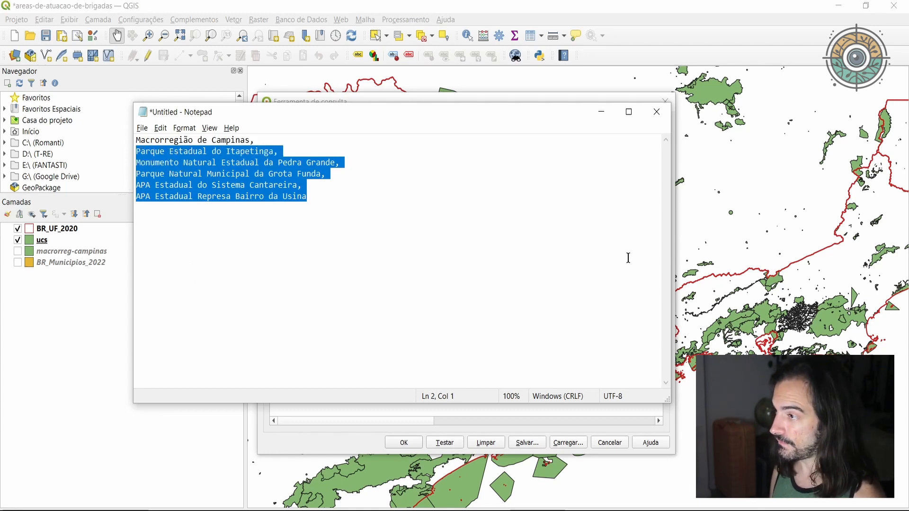
Narrow the Notepad window and arrange it beside the query builder so the note and the filter dialog are both readable.
left_click_drag(669, 223, 387, 224)
left_click_drag(252, 113, 177, 117)
left_click_drag(379, 109, 459, 100)
key("alt+Tab")
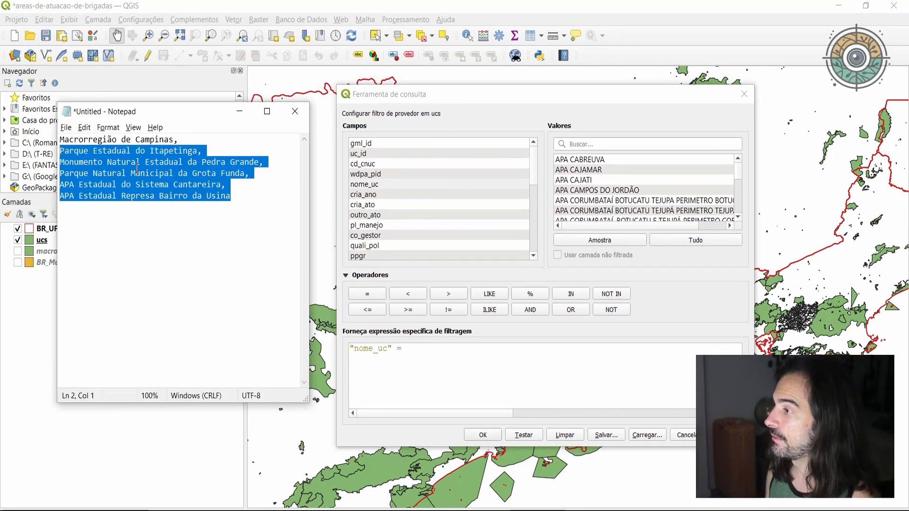
Search the nome_uc values for "itapet" and add 'PARQUE ESTADUAL DE ITAPETINGA' as the filter expression's value.
left_click(429, 349)
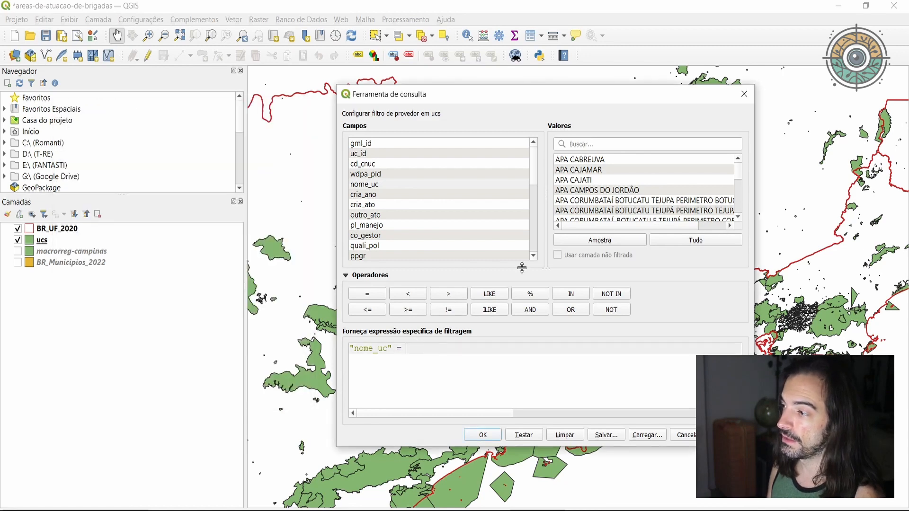
left_click(600, 142)
type("itap")
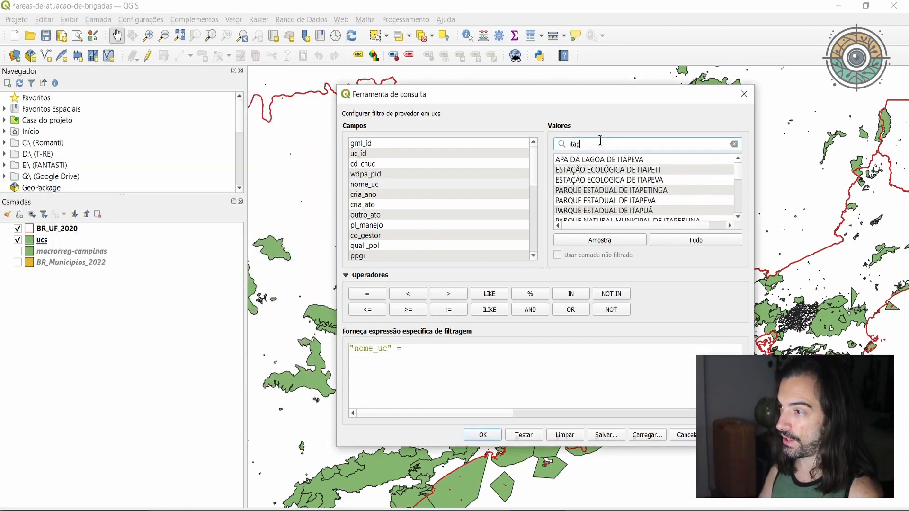
type("et")
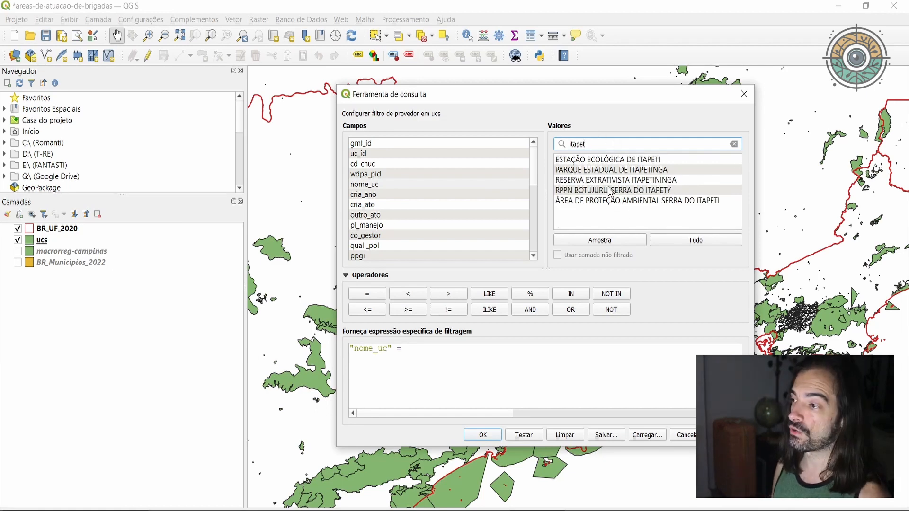
double_click(605, 172)
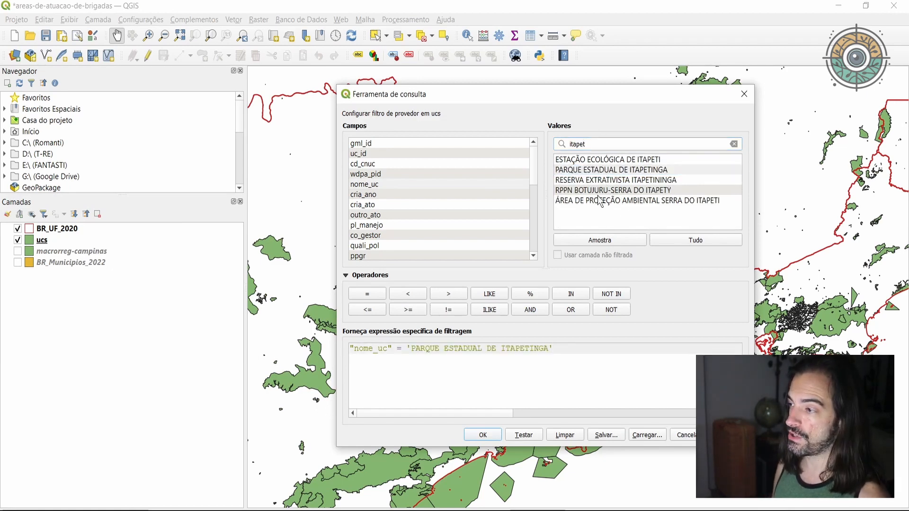
Test the Itapetinga filter, check the filtered area on the map behind the dialog, and return to the note's area list.
left_click(534, 440)
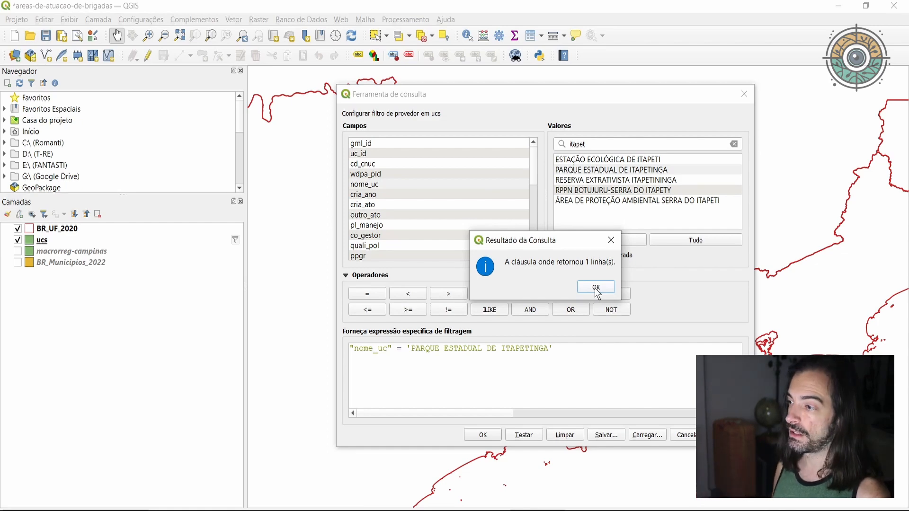
left_click(596, 289)
left_click_drag(562, 95, 670, 435)
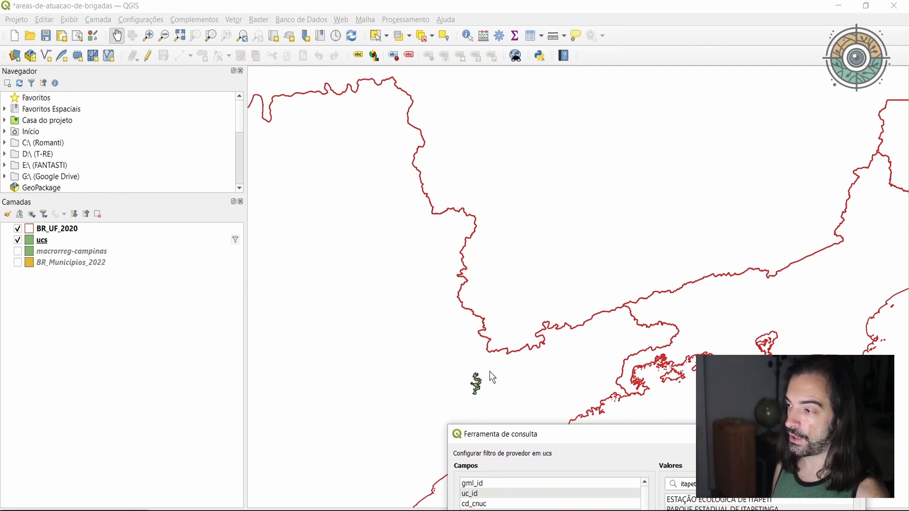
left_click_drag(566, 432, 502, 103)
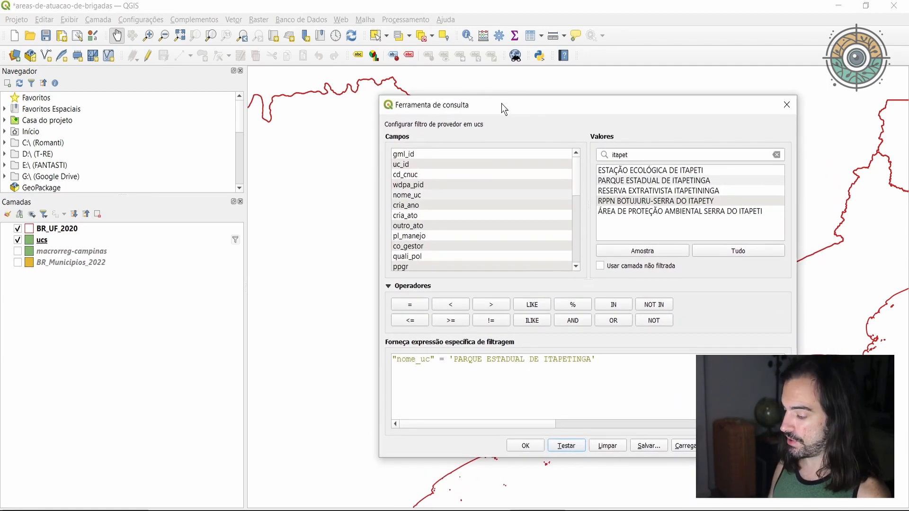
key("alt+Tab")
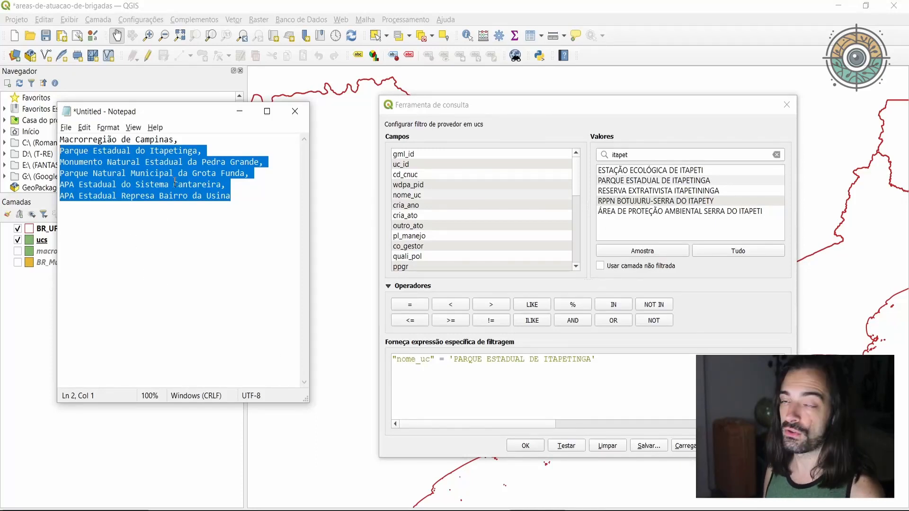
Extend the Itapetinga filter expression with an OR operator and a copied second "nome_uc" = comparison.
left_click(523, 106)
left_click_drag(523, 106, 450, 94)
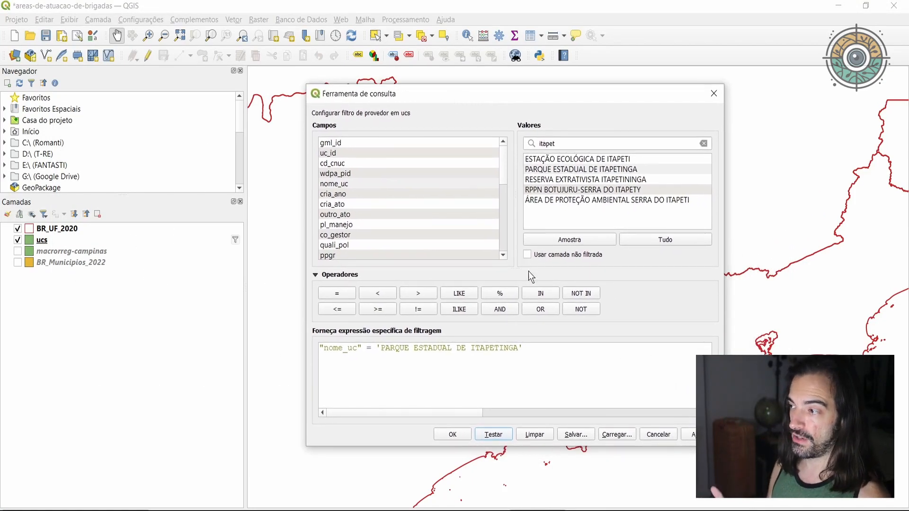
left_click(538, 350)
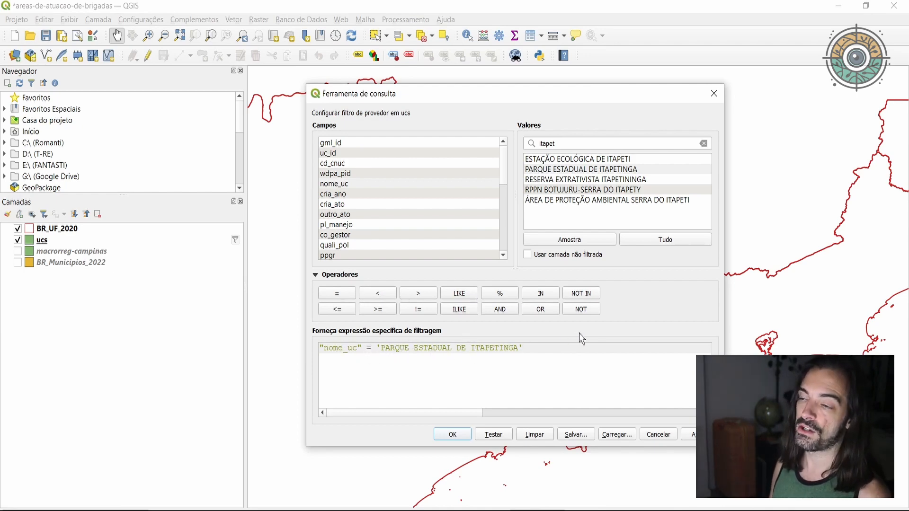
left_click(547, 311)
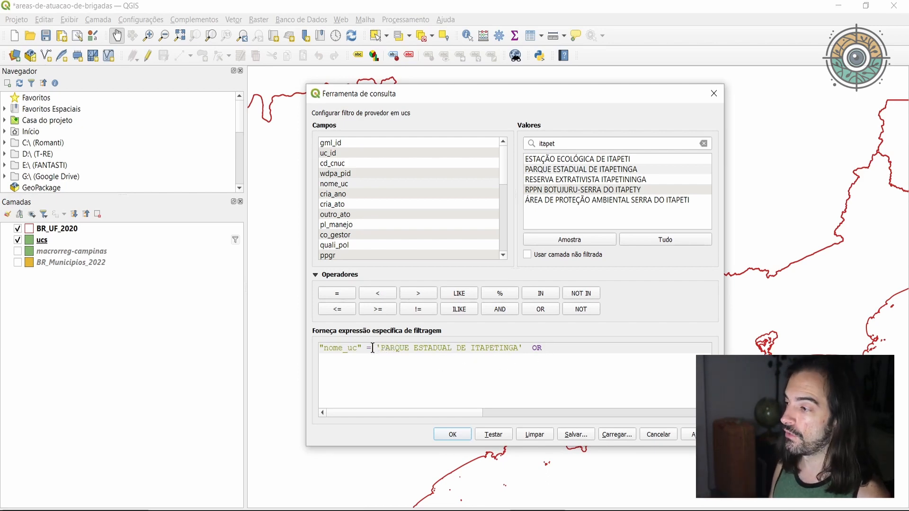
left_click_drag(376, 348, 314, 352)
key("ctrl+c")
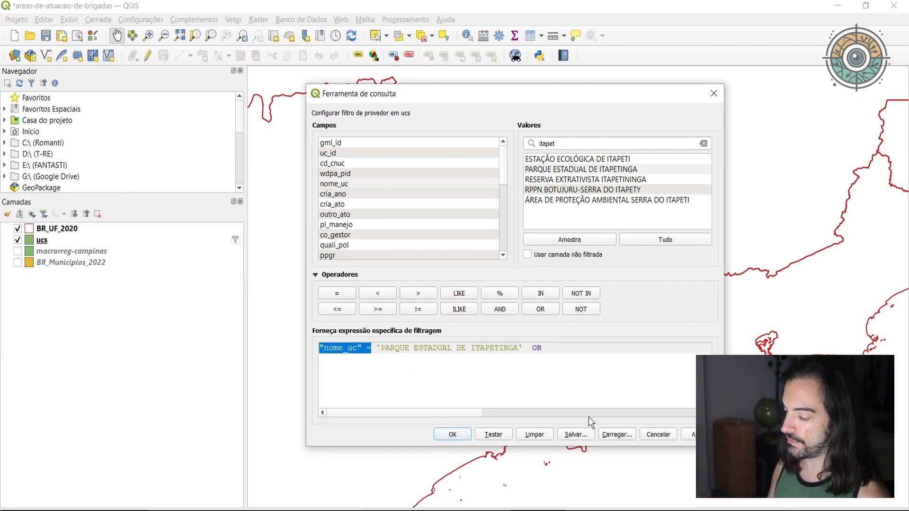
left_click(555, 348)
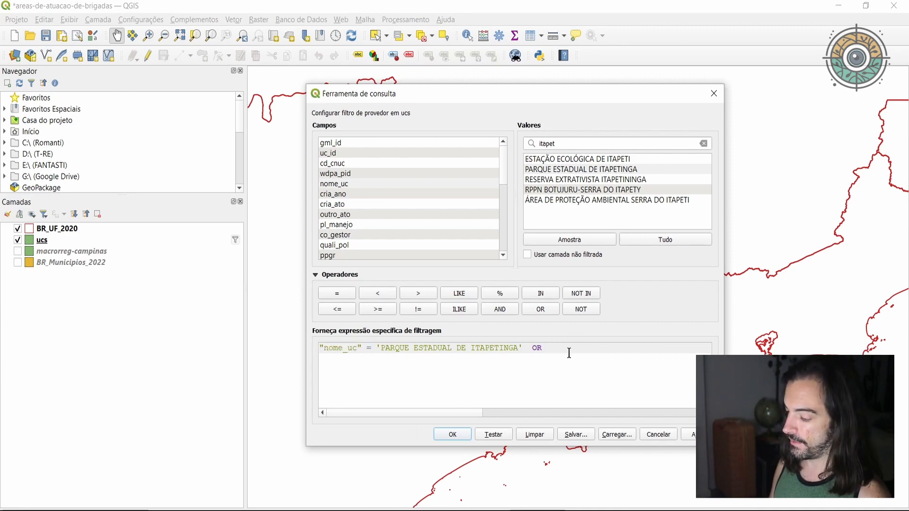
key("ctrl+v")
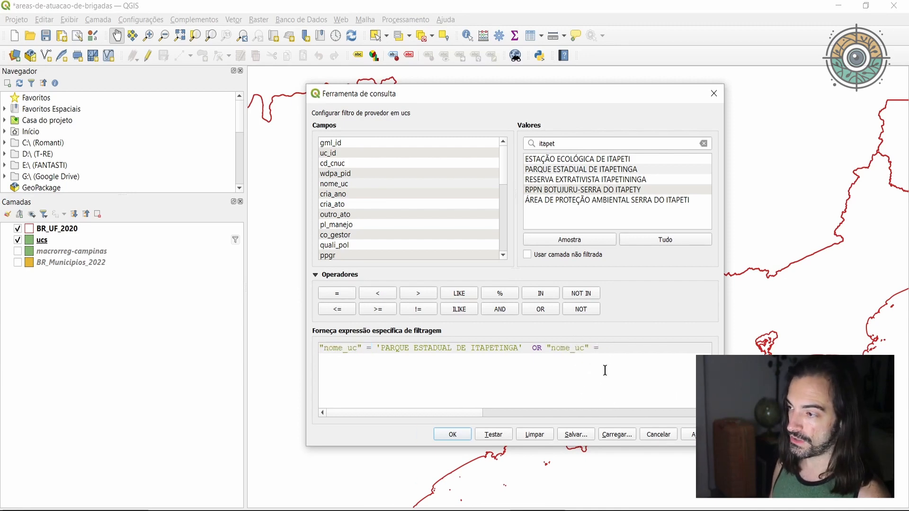
Check the next unit in the note, search the values for "pedra gr", and add 'MONUMENTO NATURAL ESTADUAL DA PEDRA GRANDE' to the second comparison.
key("alt+Tab")
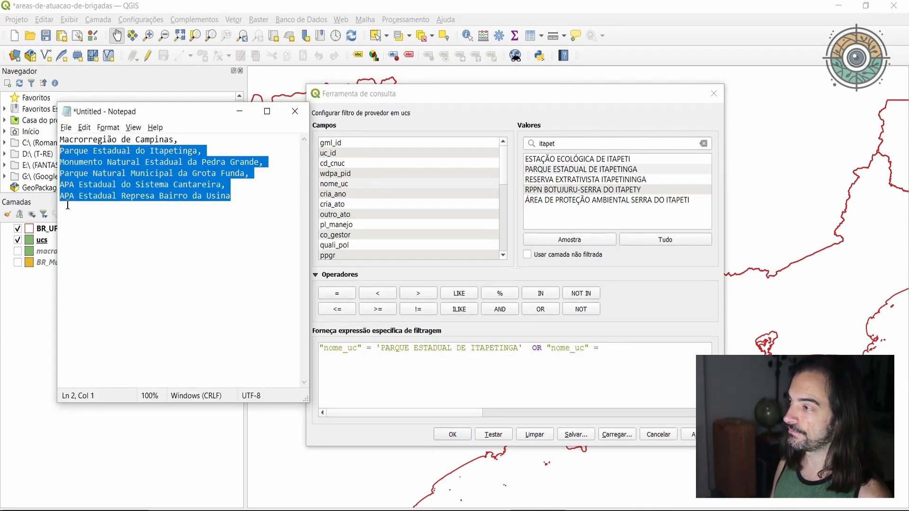
left_click(72, 164)
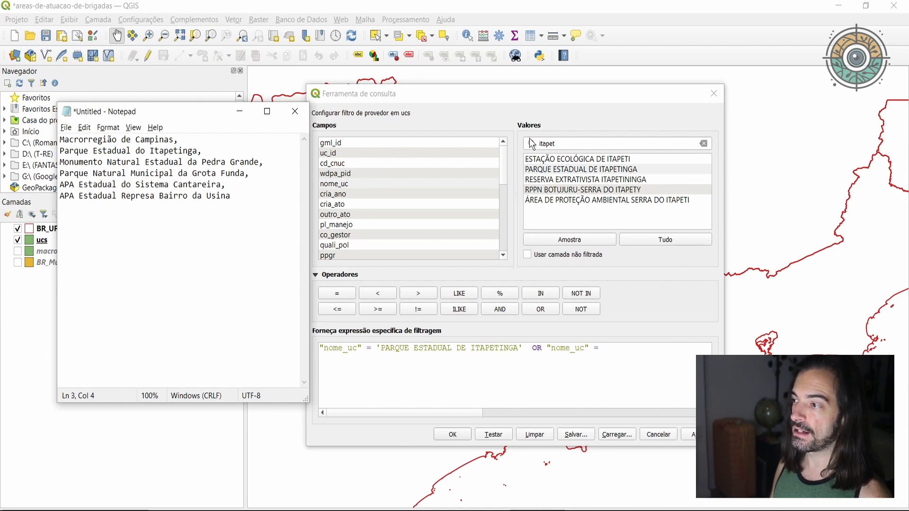
left_click(561, 142)
double_click(565, 141)
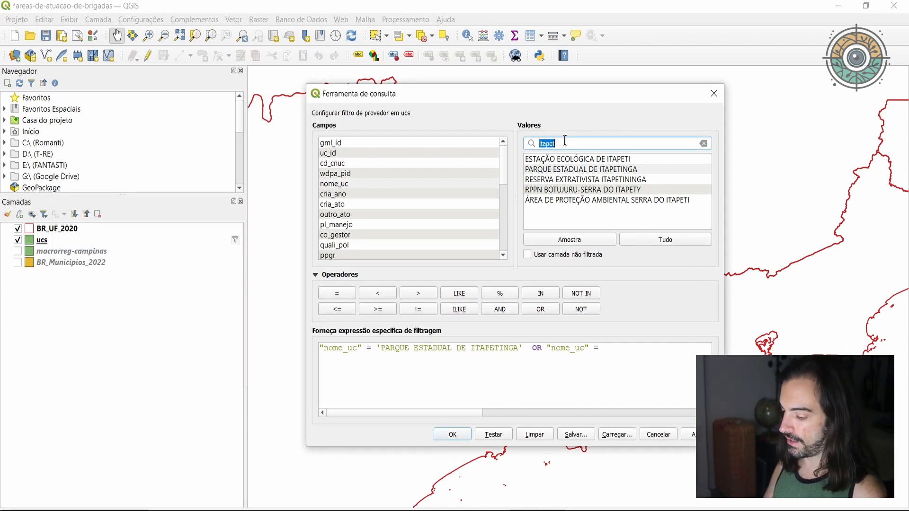
type("pedra gr")
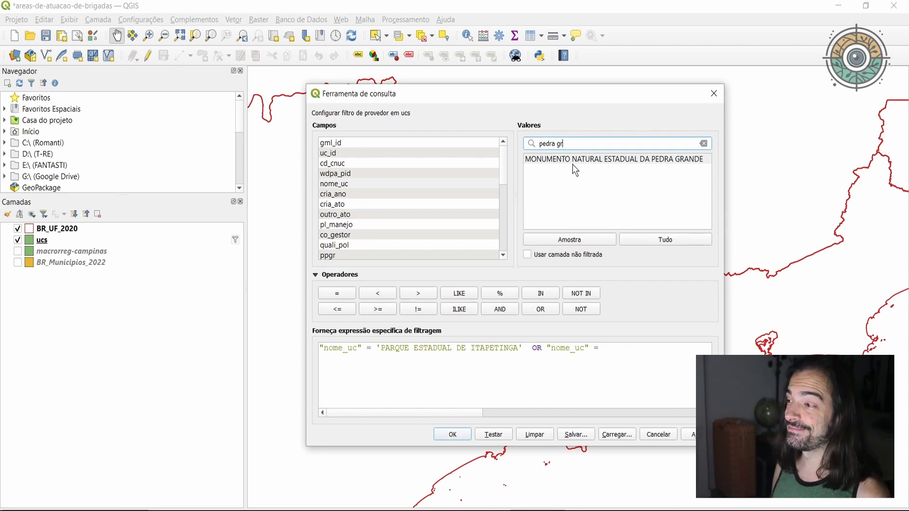
double_click(576, 160)
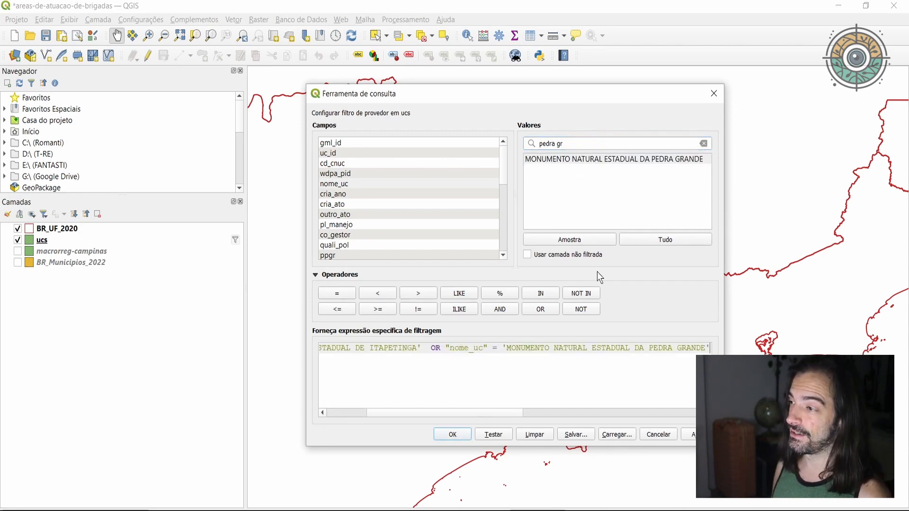
Test the two-condition OR filter and check the filtered areas on the map behind the query builder.
left_click(510, 435)
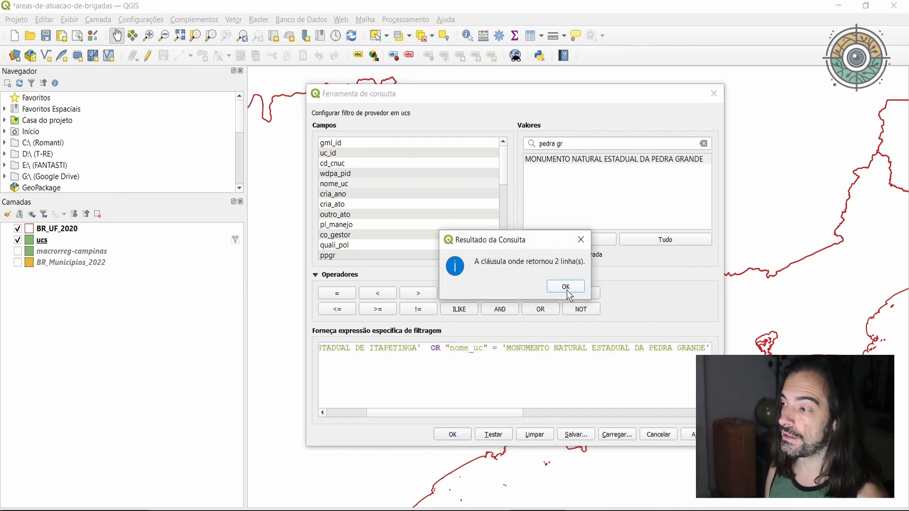
left_click(566, 287)
left_click_drag(540, 94, 143, 154)
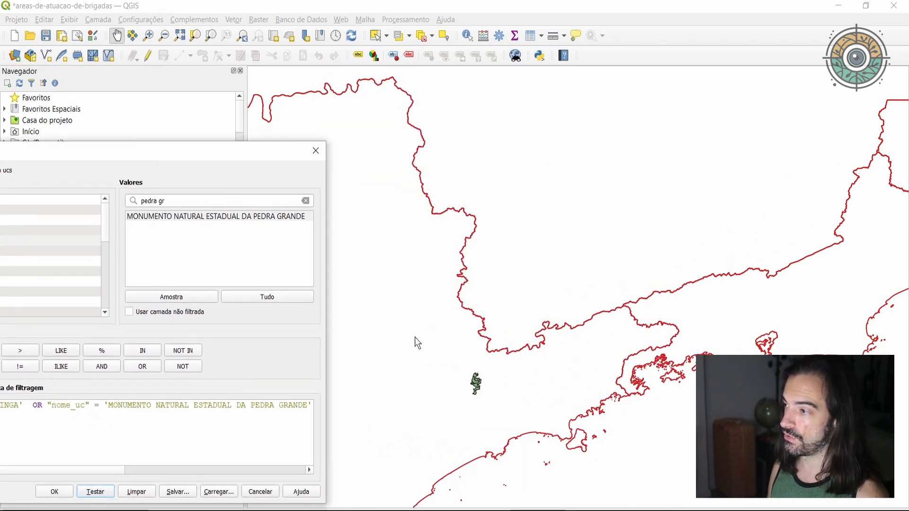
left_click_drag(198, 149, 537, 75)
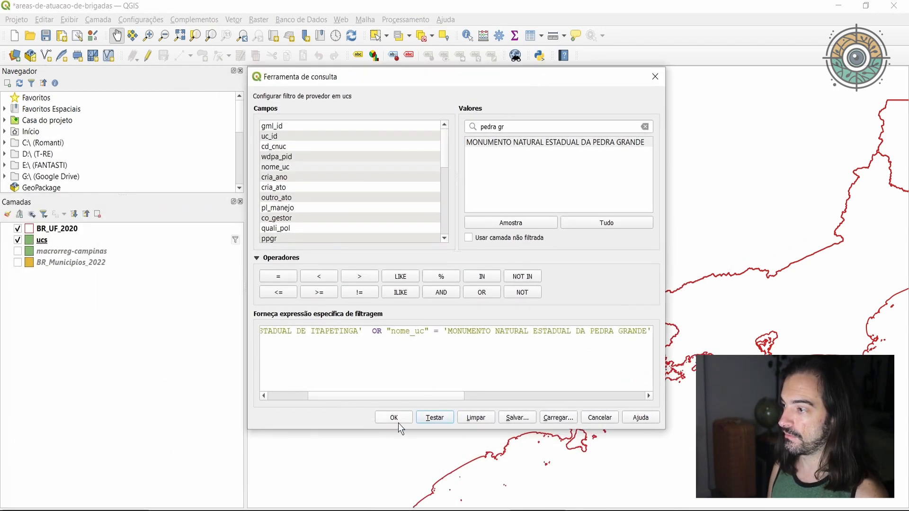
Apply the Itapetinga and Pedra Grande filter to the ucs layer and inspect both conservation units up close on the map.
left_click(396, 420)
left_click_drag(371, 400, 597, 340)
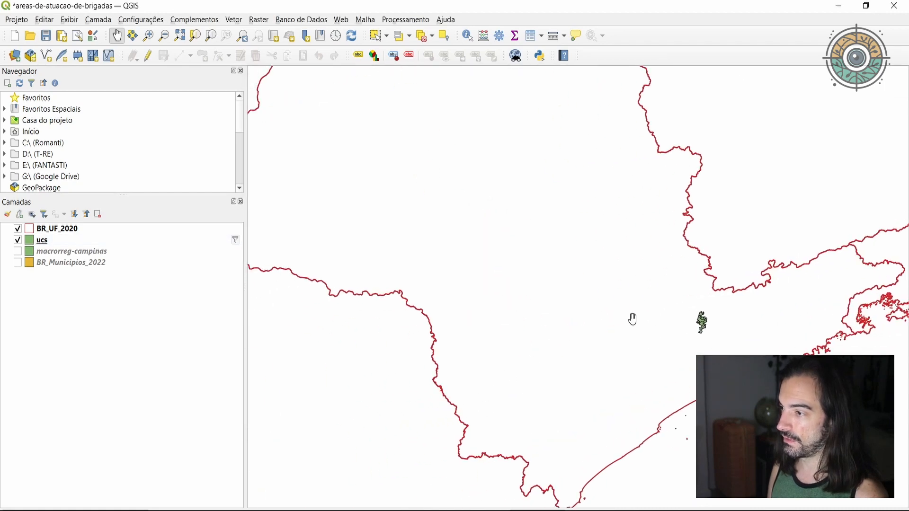
left_click_drag(630, 311, 581, 292)
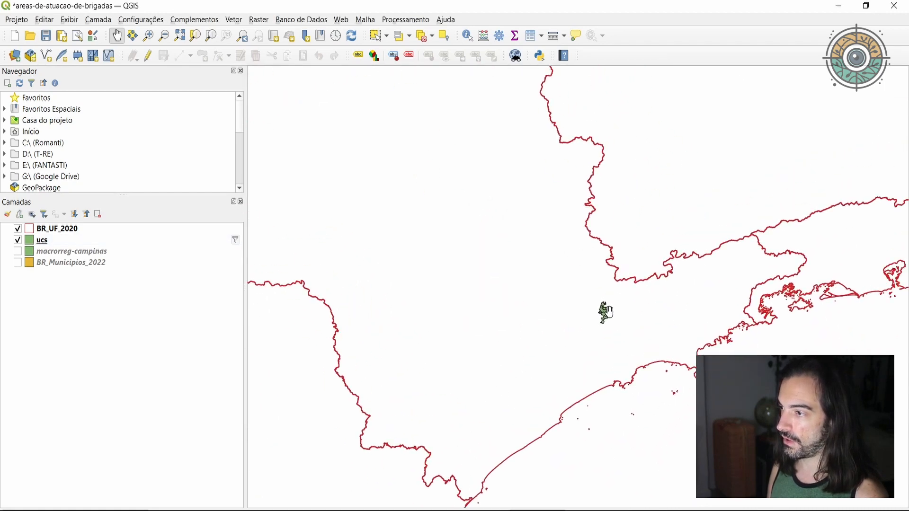
scroll(609, 312, "up", 3)
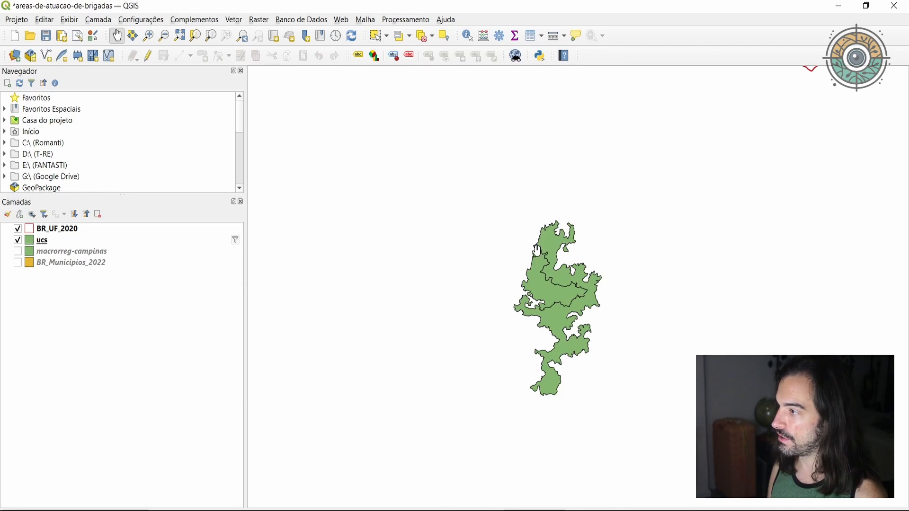
scroll(538, 251, "up", 2)
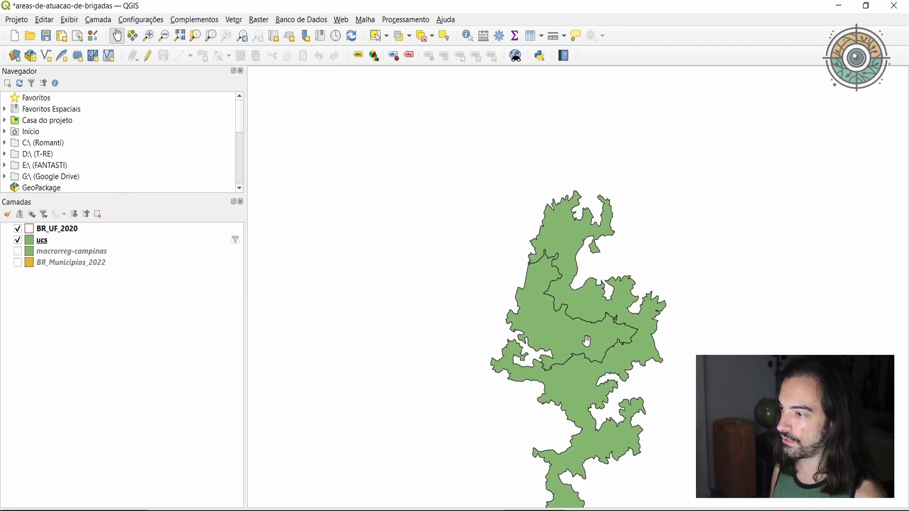
key("alt+Tab")
key("alt+Tab")
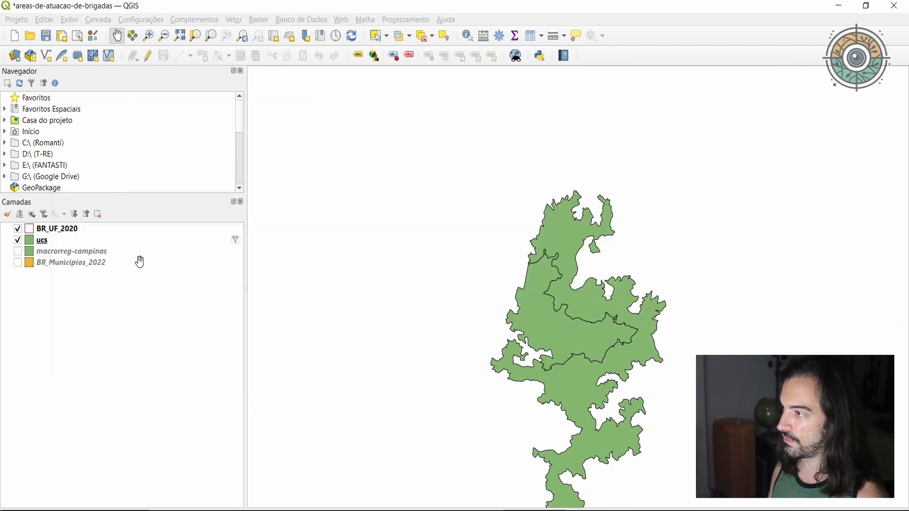
Reopen the ucs filter, copy and remove the OR condition for Pedra Grande, and test the Itapetinga condition alone against the map.
key("ctrl+f")
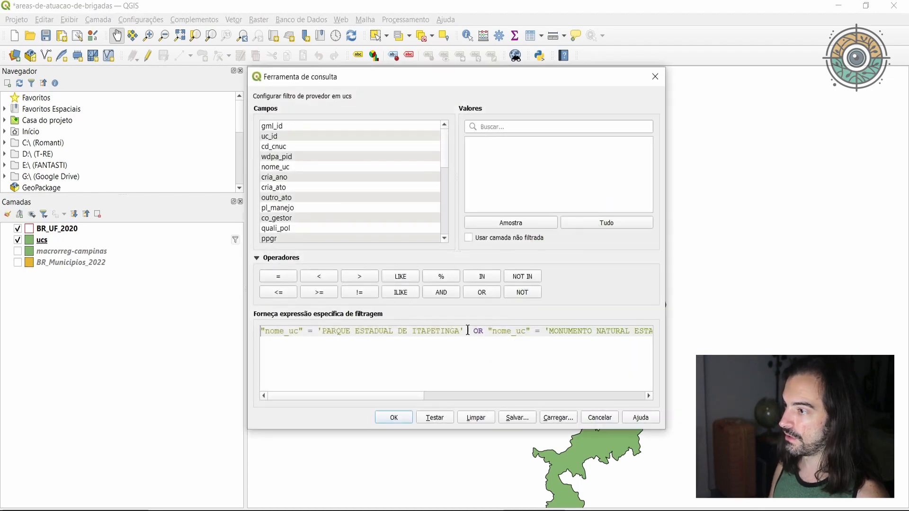
left_click_drag(473, 331, 682, 345)
key("ctrl+c")
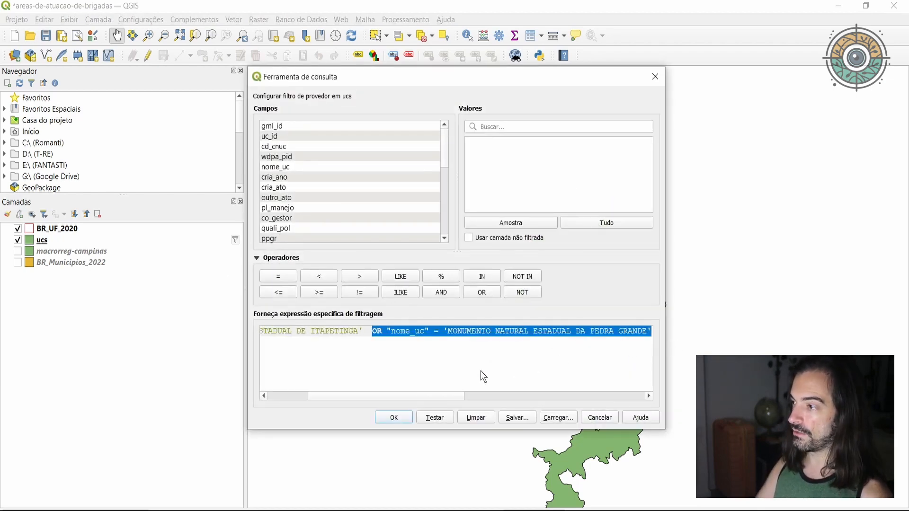
key("Delete")
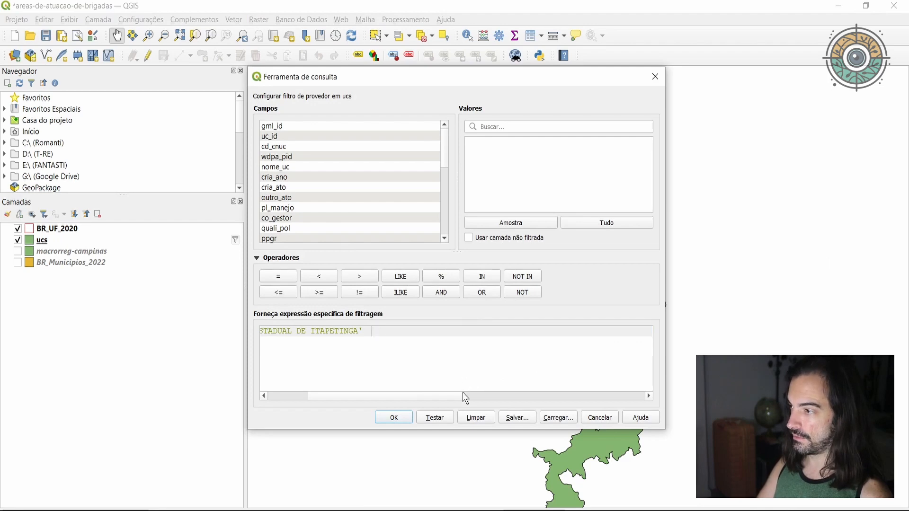
left_click(440, 421)
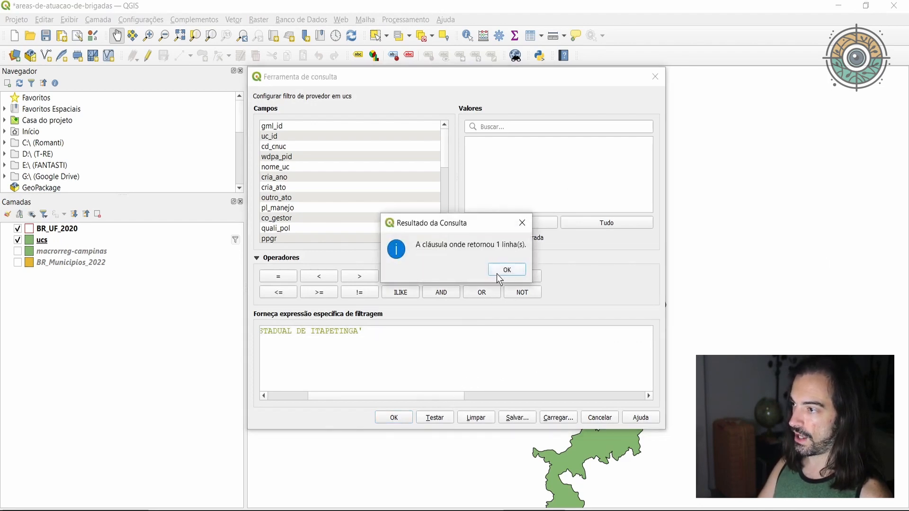
left_click(497, 274)
left_click_drag(491, 76, 230, 75)
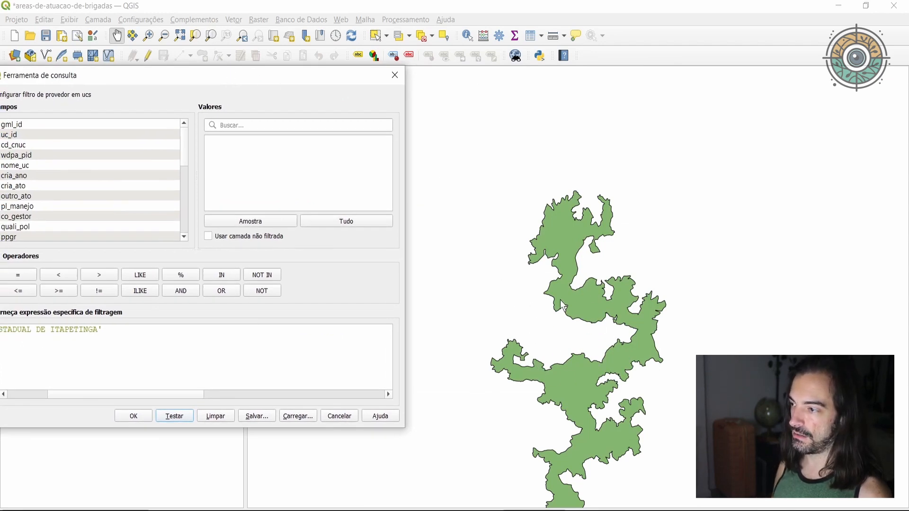
left_click(566, 340)
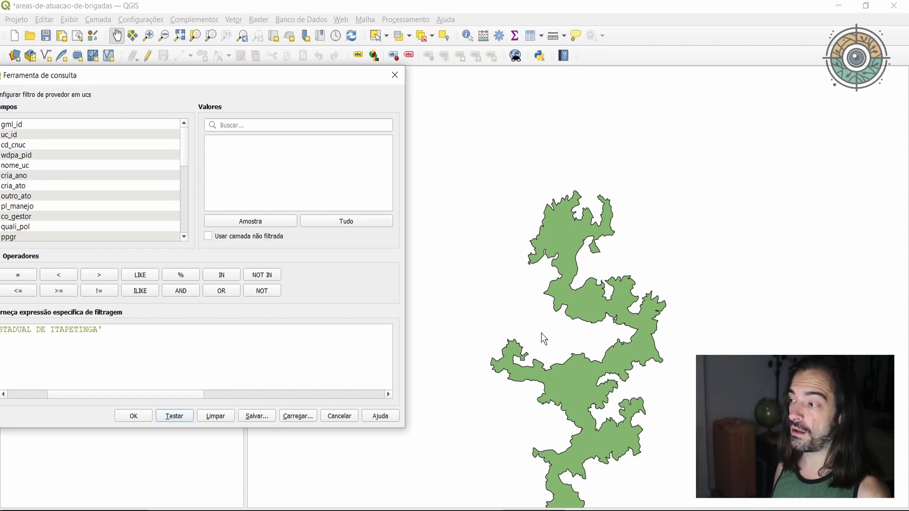
Restore the copied OR condition for 'MONUMENTO NATURAL ESTADUAL DA PEDRA GRANDE' at the end of the filter expression.
left_click(133, 330)
left_click_drag(131, 75, 212, 66)
key("ctrl+v")
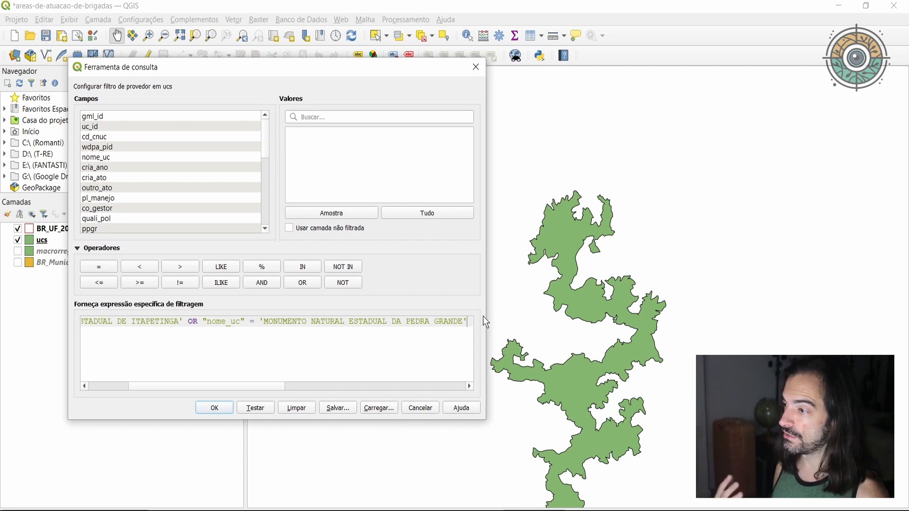
Widen the query builder so both conditions are readable and append another OR to the expression.
left_click_drag(486, 315, 676, 316)
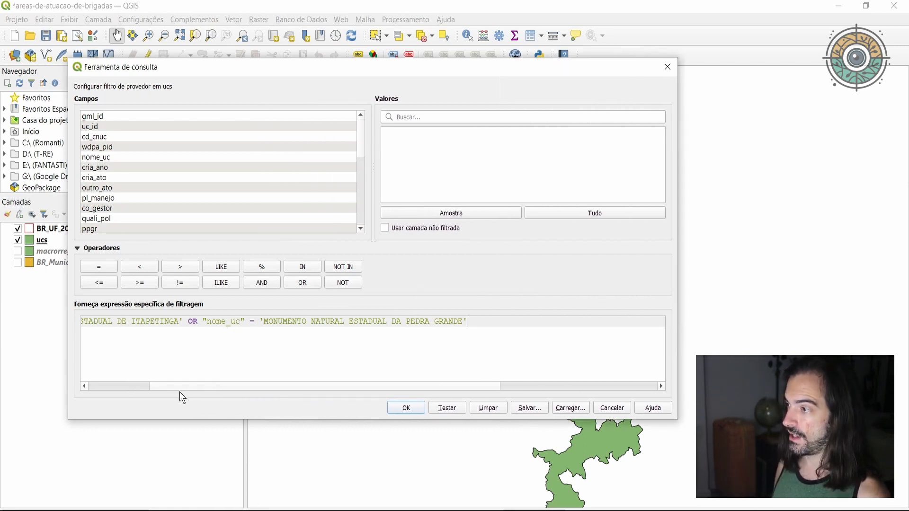
left_click_drag(180, 386, 94, 394)
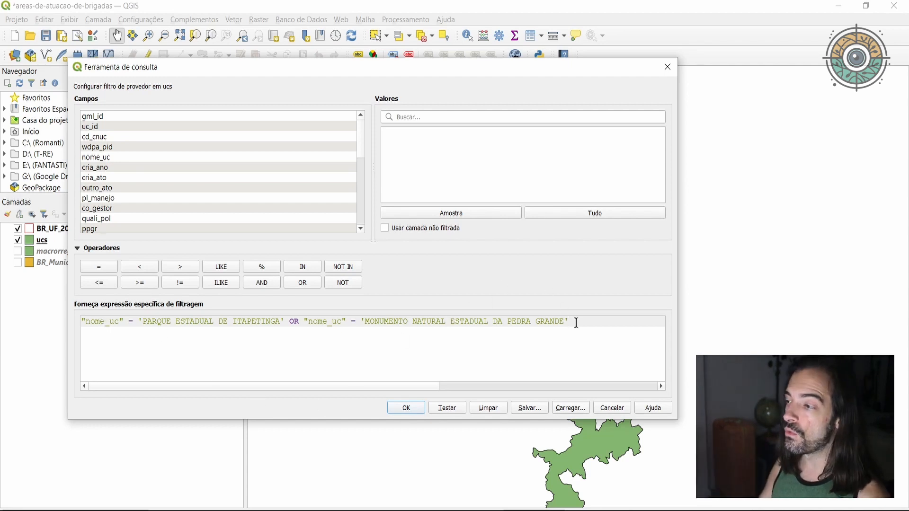
type("OR")
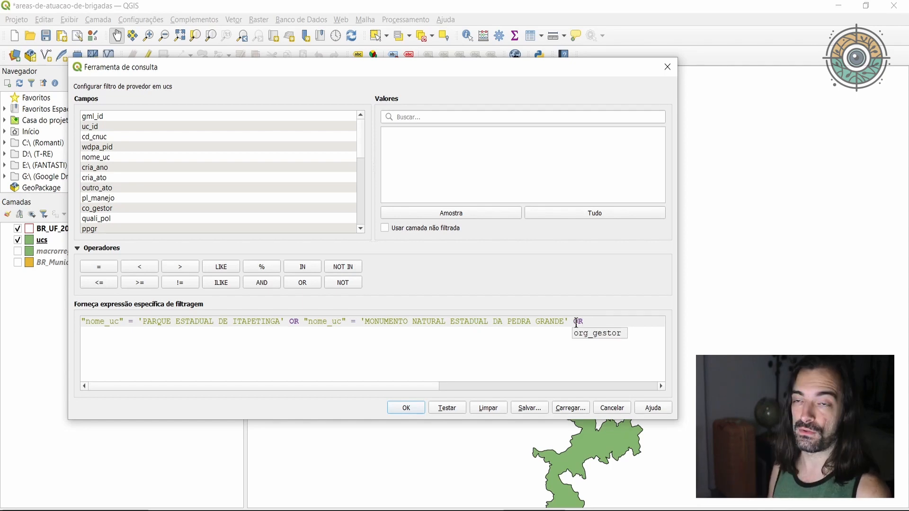
Replace everything after "nome_uc" in the expression with IN ( and list all values of the nome_uc field.
left_click_drag(609, 322, 128, 325)
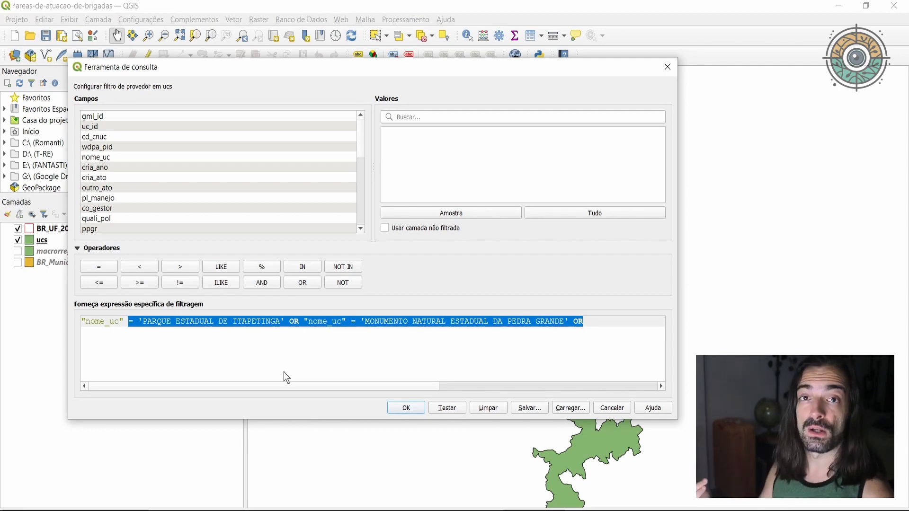
type("IN (")
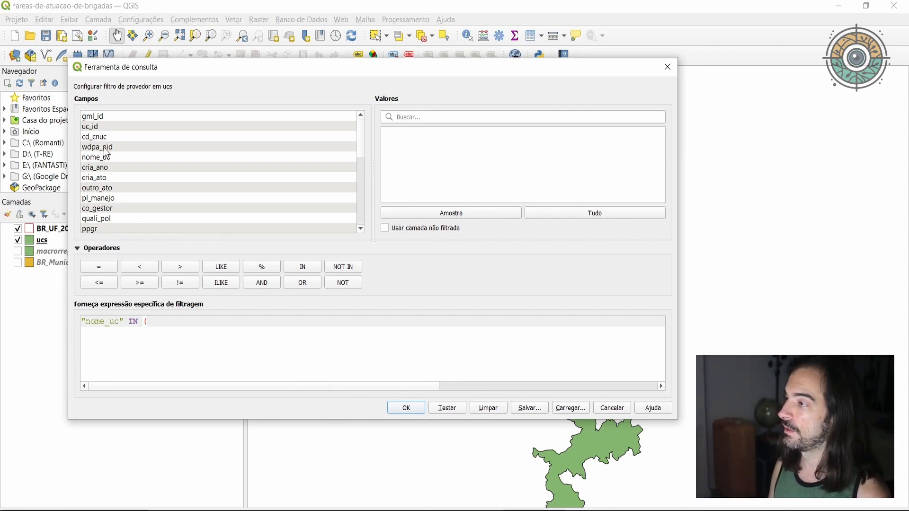
left_click(97, 158)
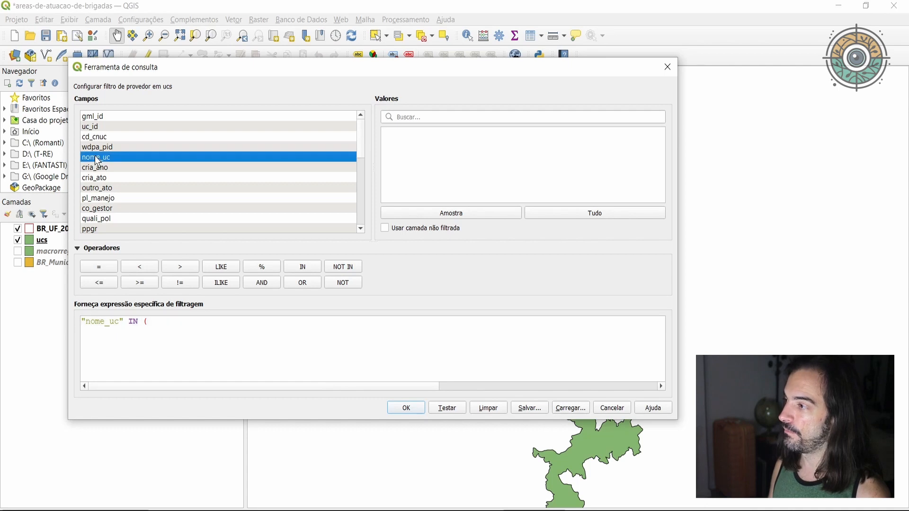
left_click(544, 214)
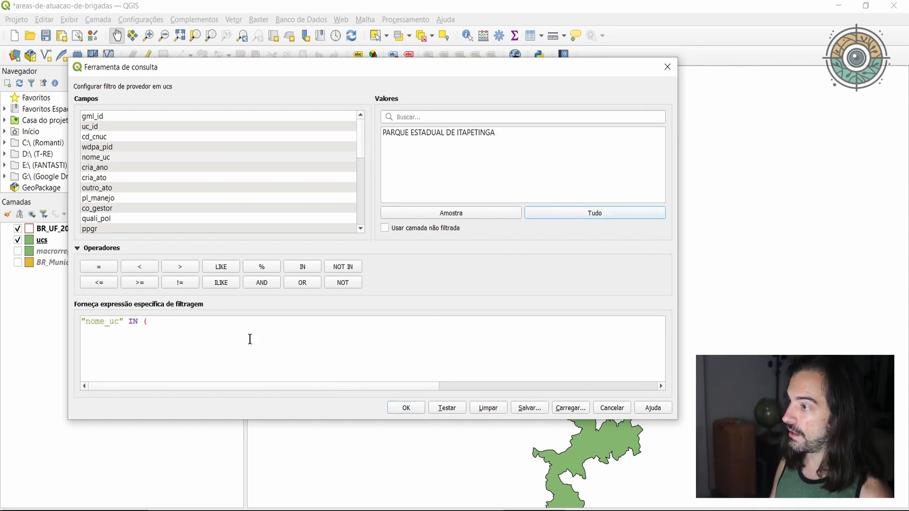
Copy the partial expression "nome_uc" IN ( and clear the ucs layer's filter.
left_click(210, 321)
key("ctrl+a")
key("ctrl+c")
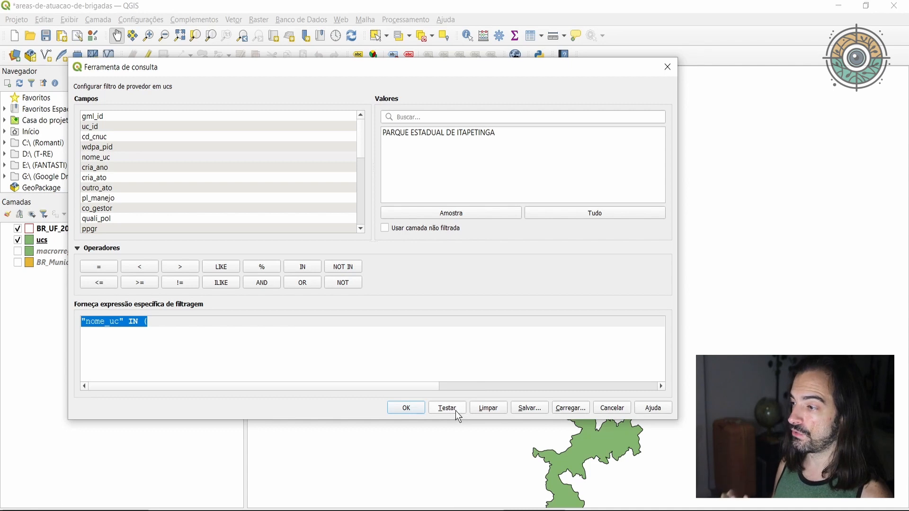
left_click(487, 410)
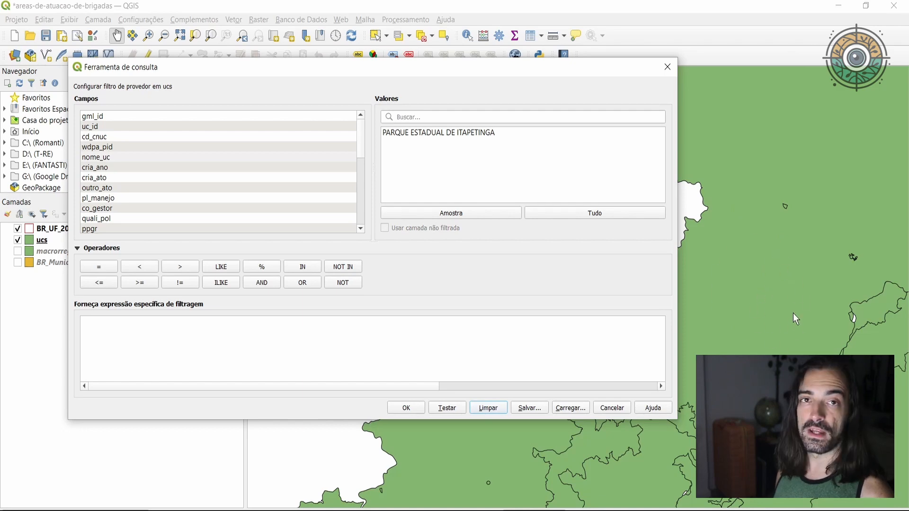
Paste the copied "nome_uc" IN ( into the empty filter expression and list all values of the nome_uc field.
left_click(346, 338)
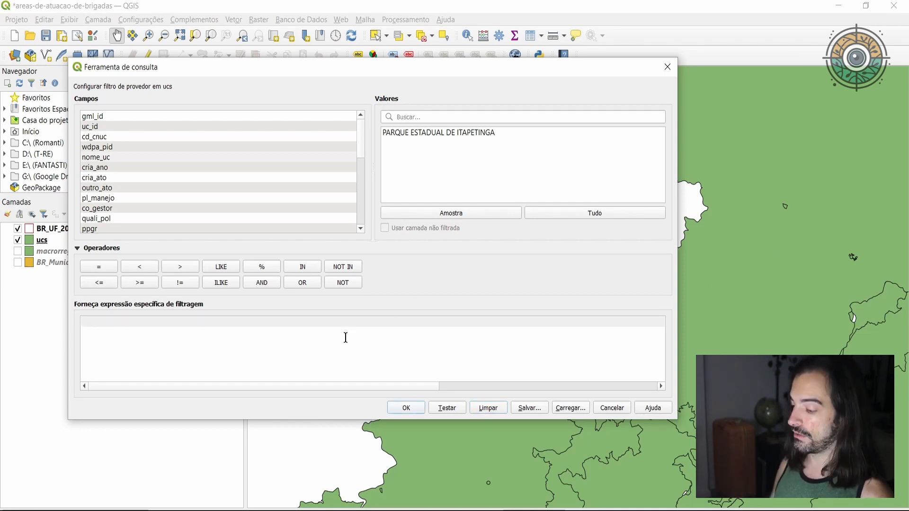
key("ctrl+v")
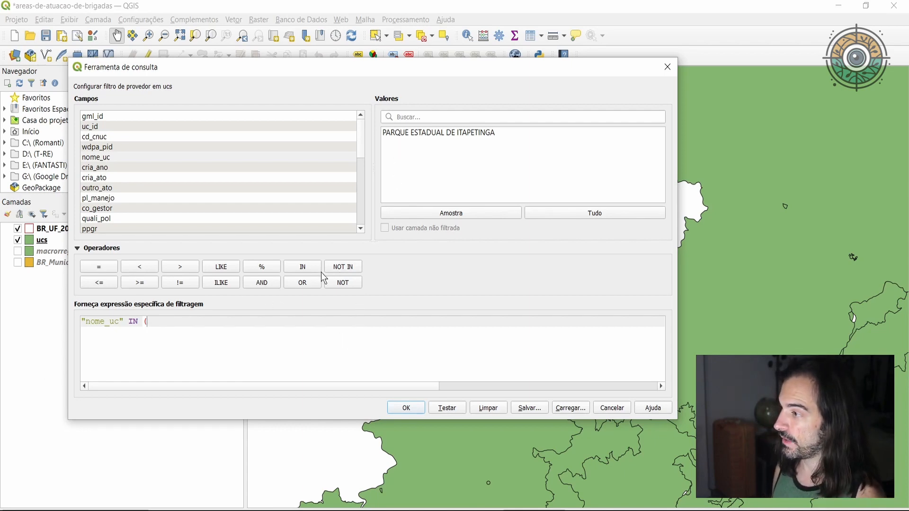
left_click(108, 158)
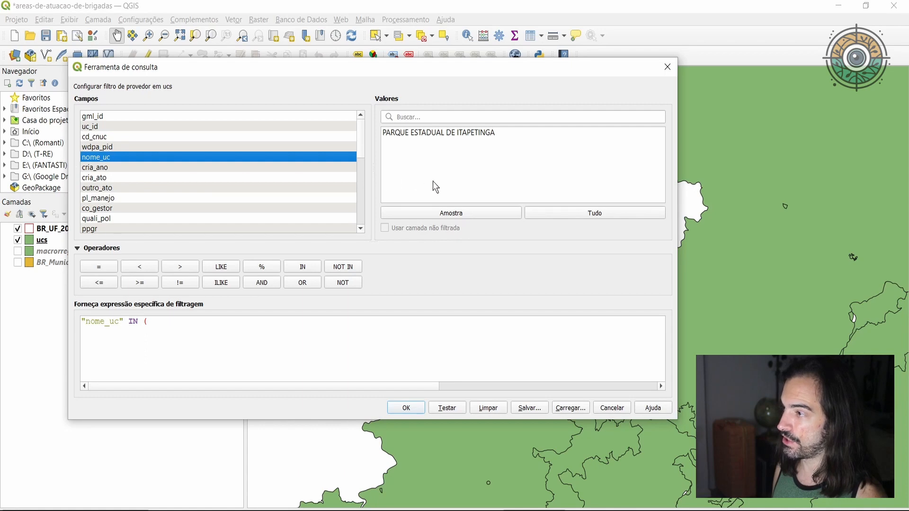
left_click(558, 212)
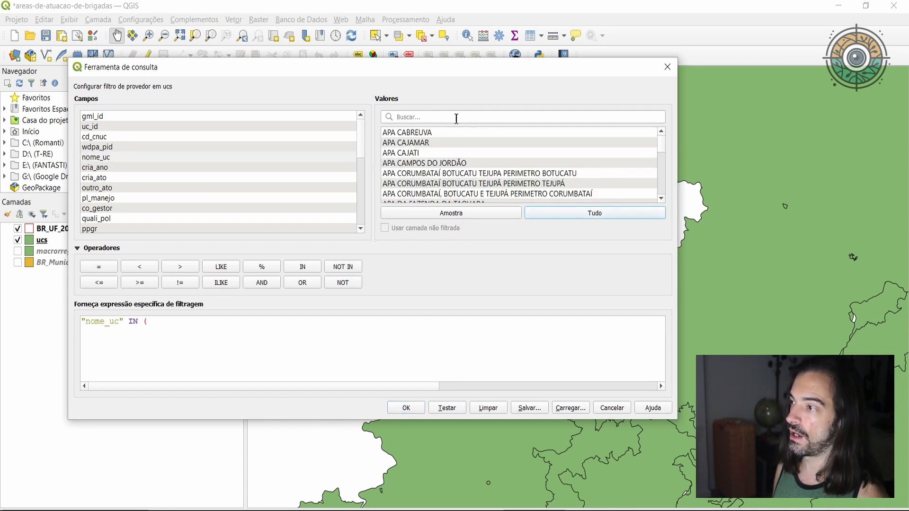
Consult the Notepad list of areas, find the value matching "itapetin" and add 'PARQUE ESTADUAL DE ITAPETINGA' plus a comma to the IN list.
left_click(201, 326)
key("alt+Tab")
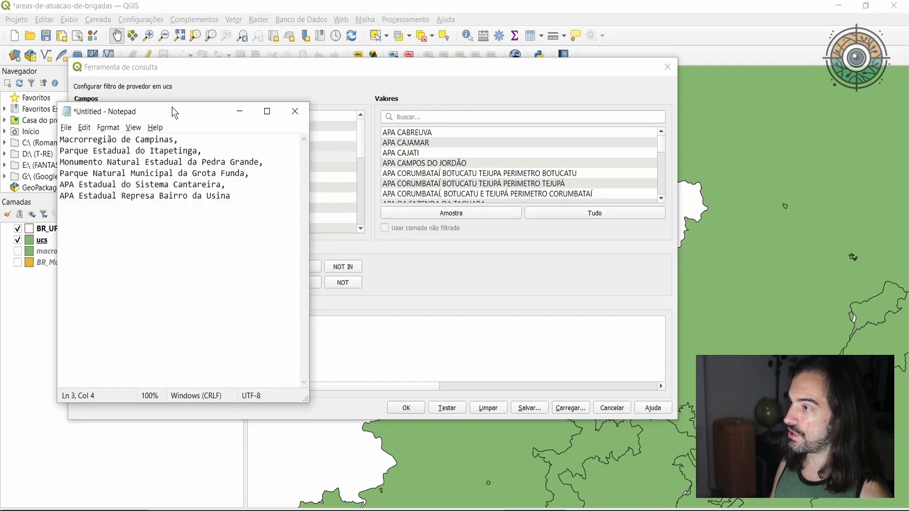
left_click_drag(174, 111, 539, 127)
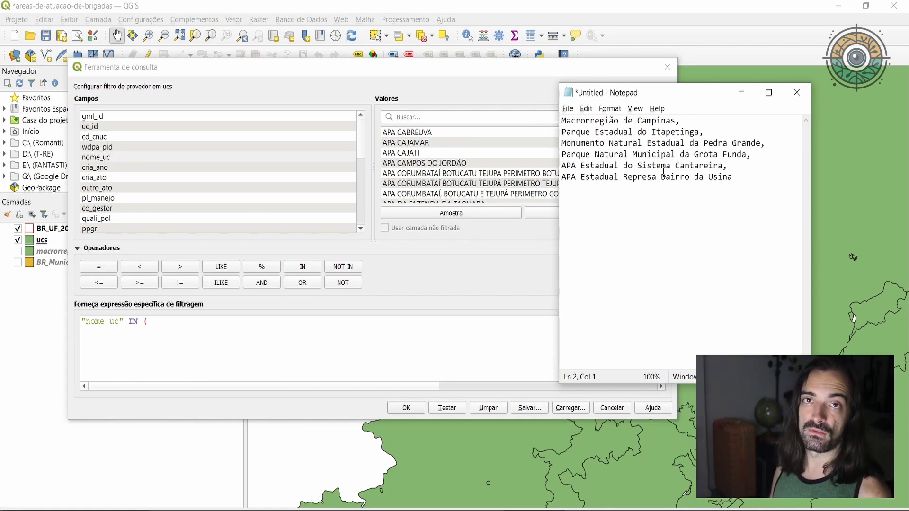
left_click(201, 331)
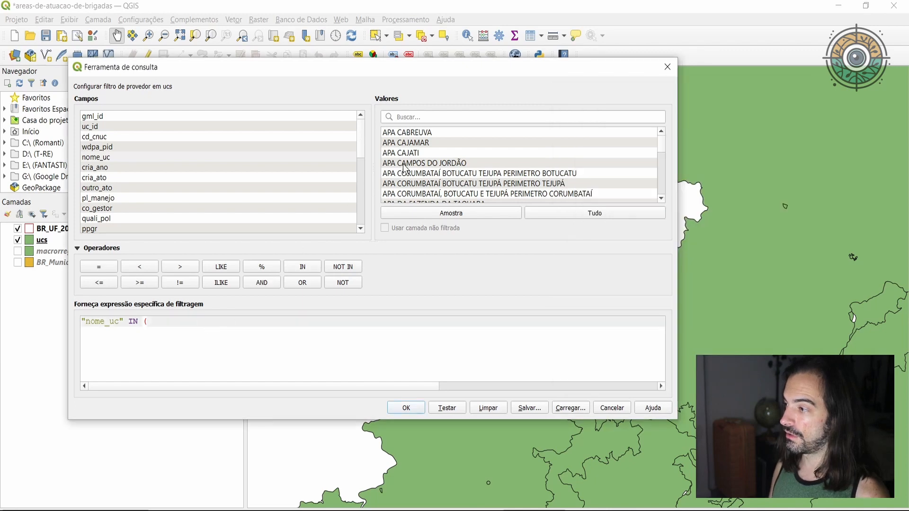
left_click(436, 117)
type("itape")
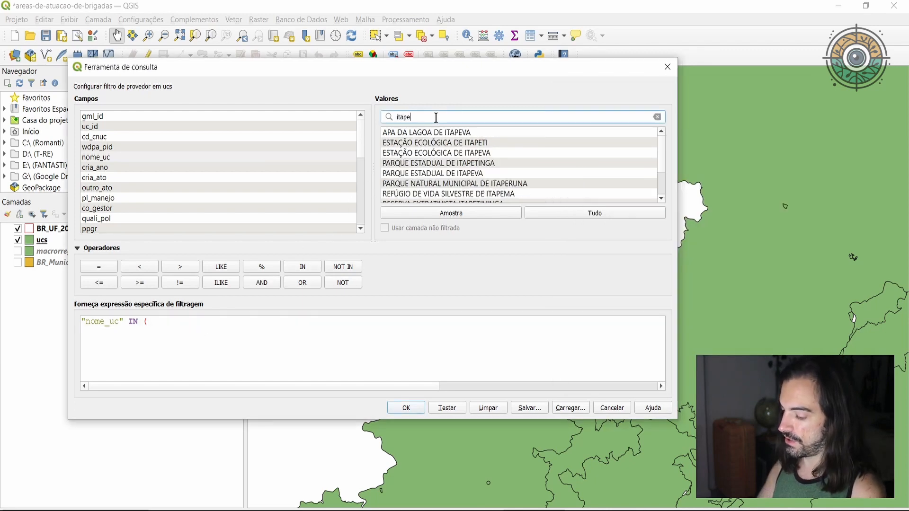
type("tin")
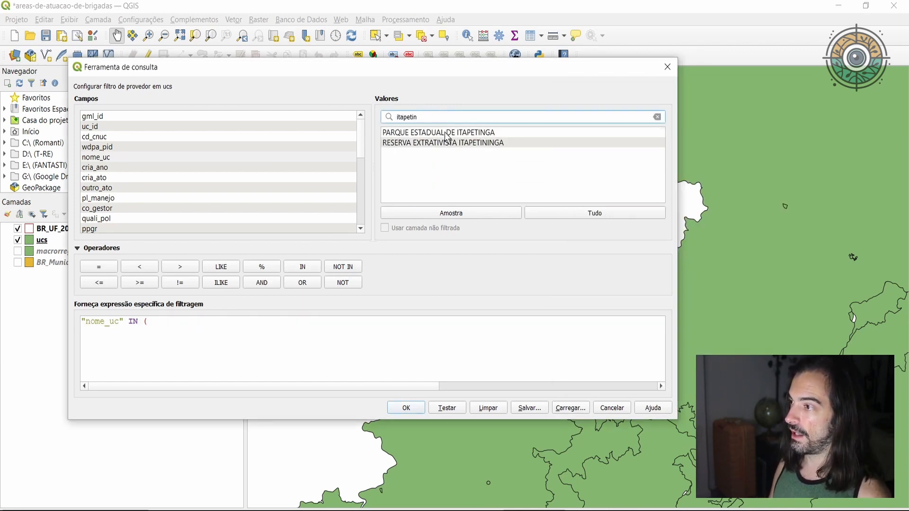
double_click(447, 133)
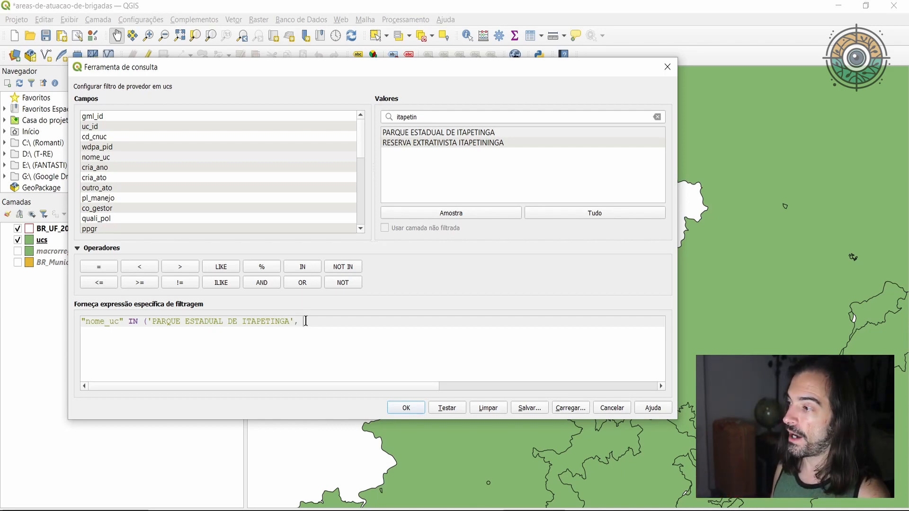
Search the values for "pedra gran" and add 'MONUMENTO NATURAL ESTADUAL DA PEDRA GRANDE' followed by a comma to the IN list.
left_click_drag(432, 115, 398, 111)
type("pedra")
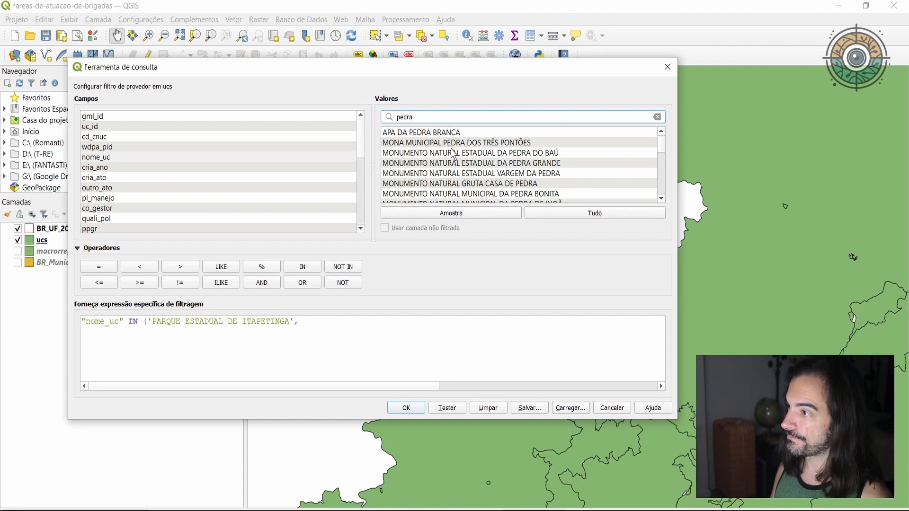
type(" gran")
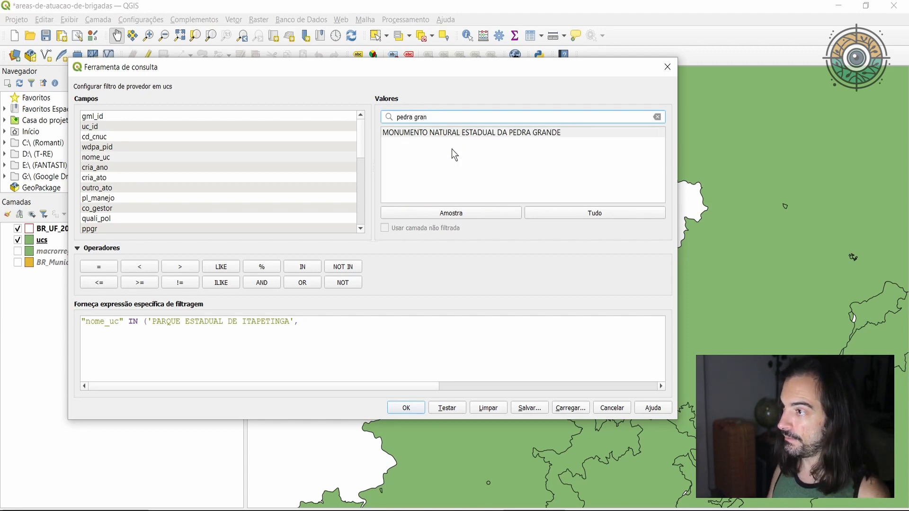
double_click(475, 133)
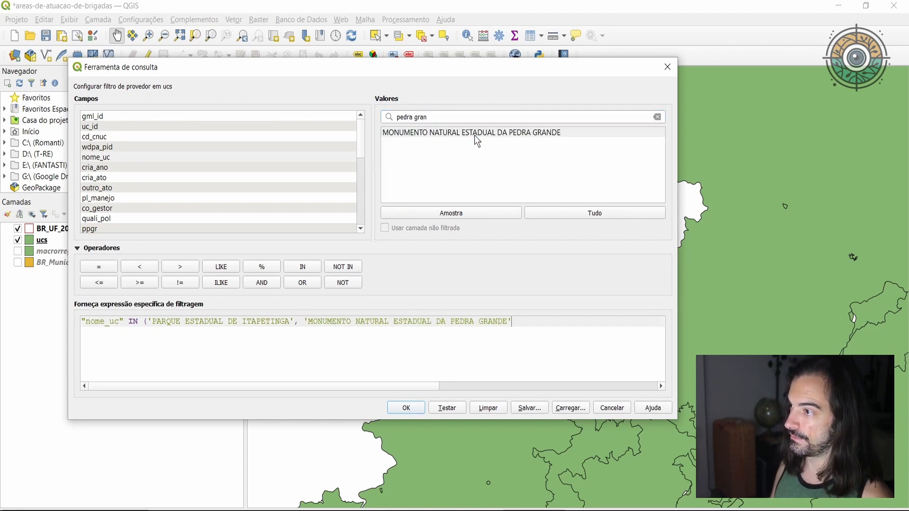
type(",")
Check the note for the next conservation unit and search the nome_uc values for "grota", then clear the search.
key("alt+Tab")
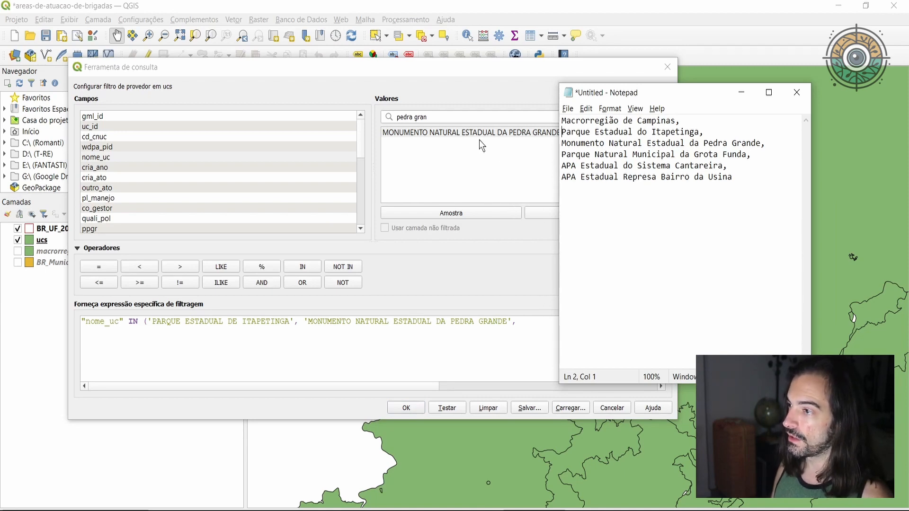
left_click(466, 142)
left_click(453, 117)
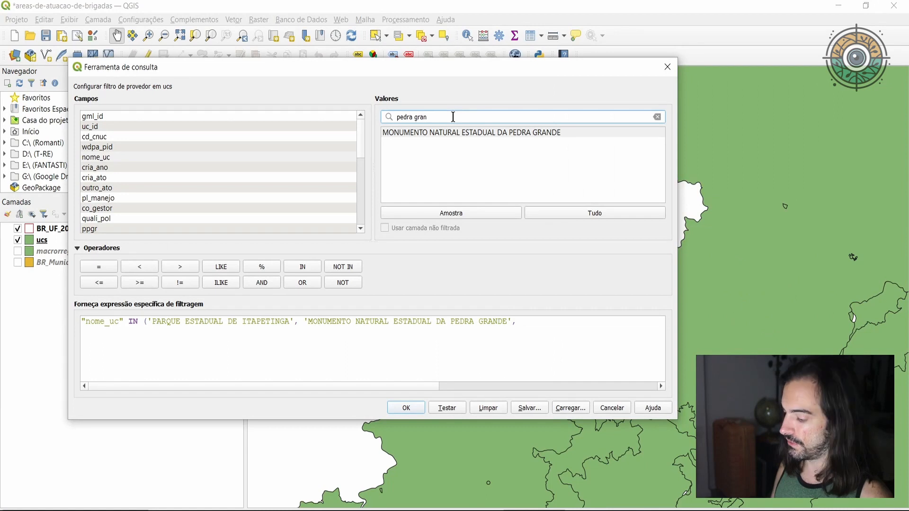
key("ctrl+a")
type("grota")
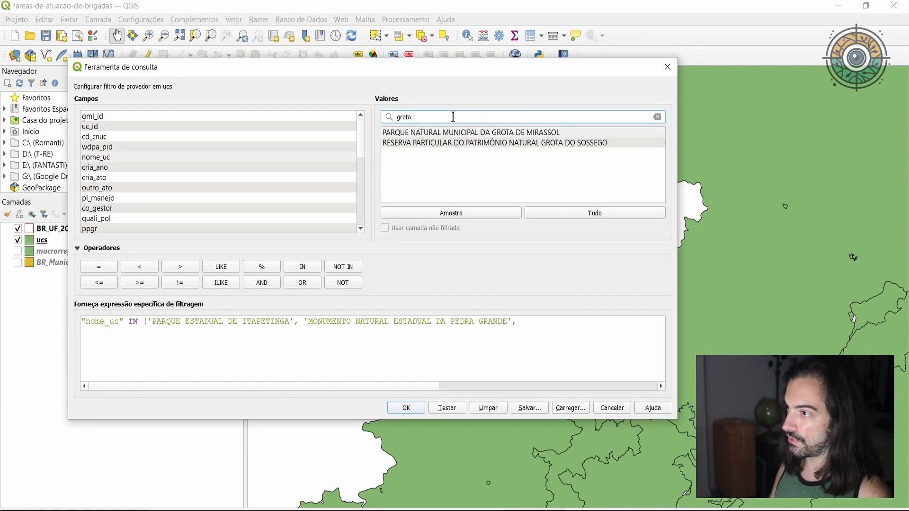
type(" f")
key("BackSpace")
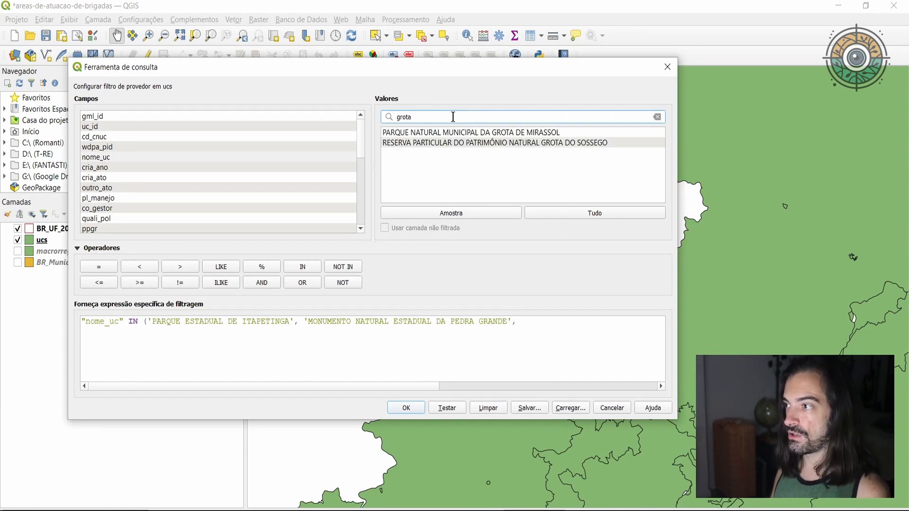
key("BackSpace")
key("BackSpace")
key("BackSpace")
key("BackSpace")
key("BackSpace")
key("BackSpace")
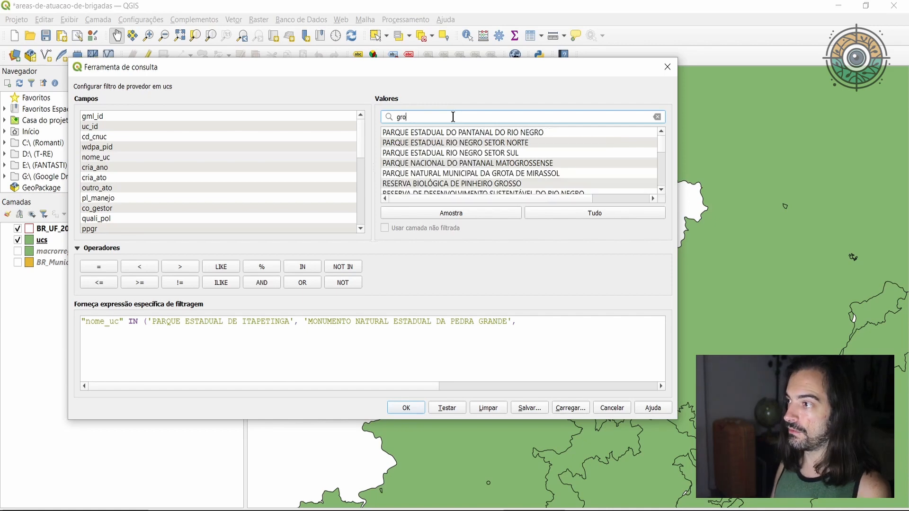
Check the note, search the values for "sistema can" and add 'APA SISTEMA CANTAREIRA' followed by a comma to the IN list.
key("alt+Tab")
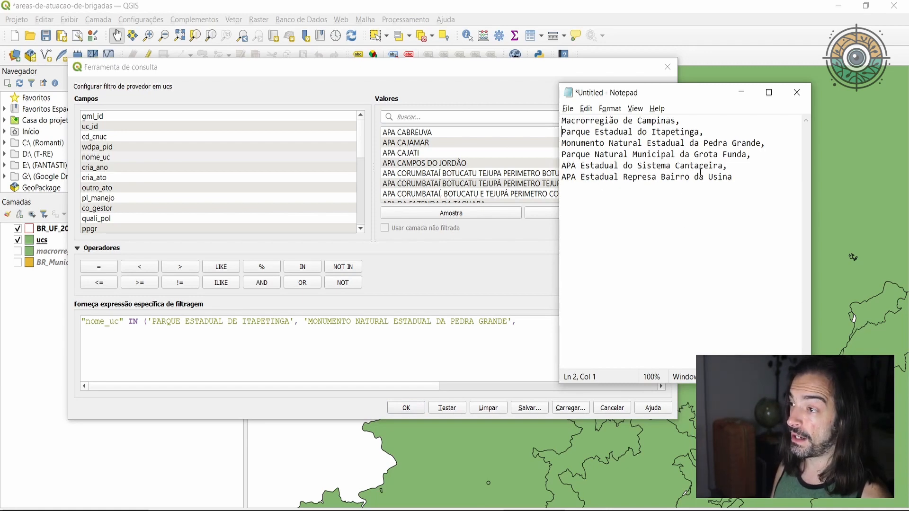
key("alt+Tab")
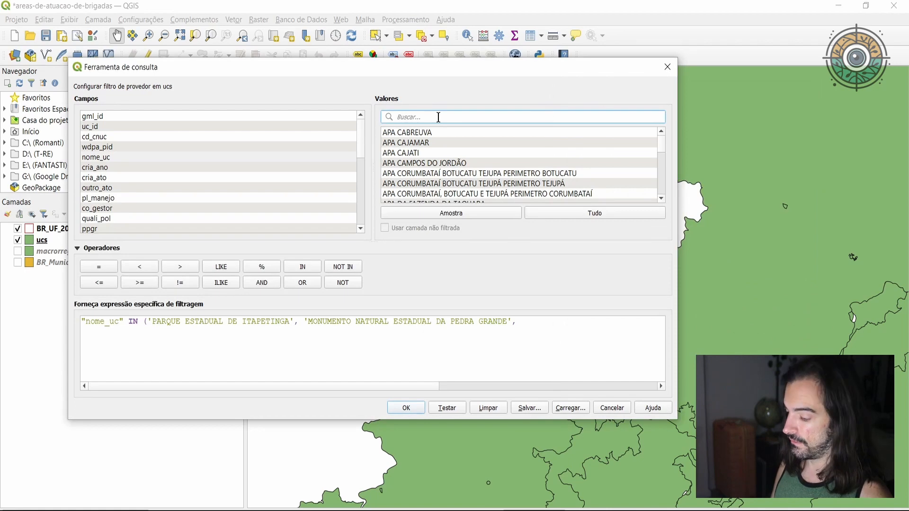
type("sistema can")
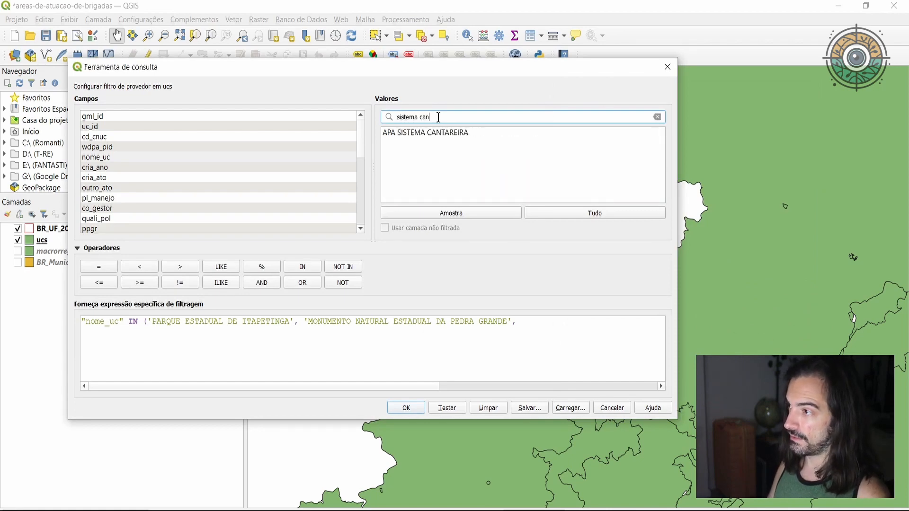
double_click(421, 134)
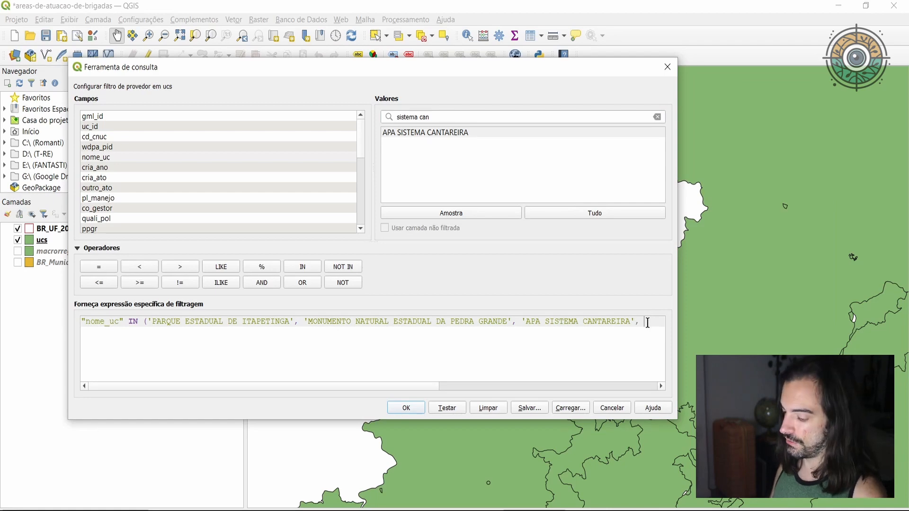
Check the note's last entry, search the values for "bairro" and add 'APA REPRESA BAIRRO DA USINA' to the IN list.
key("alt+Tab")
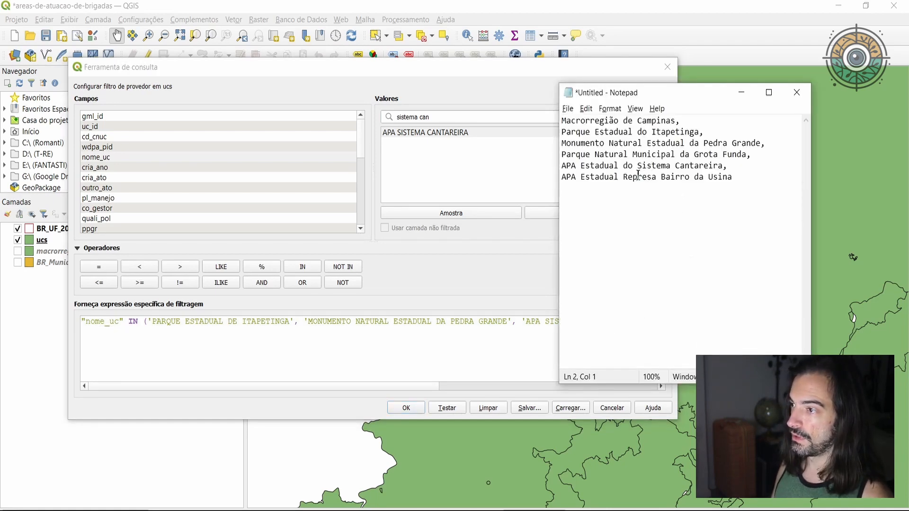
left_click(487, 170)
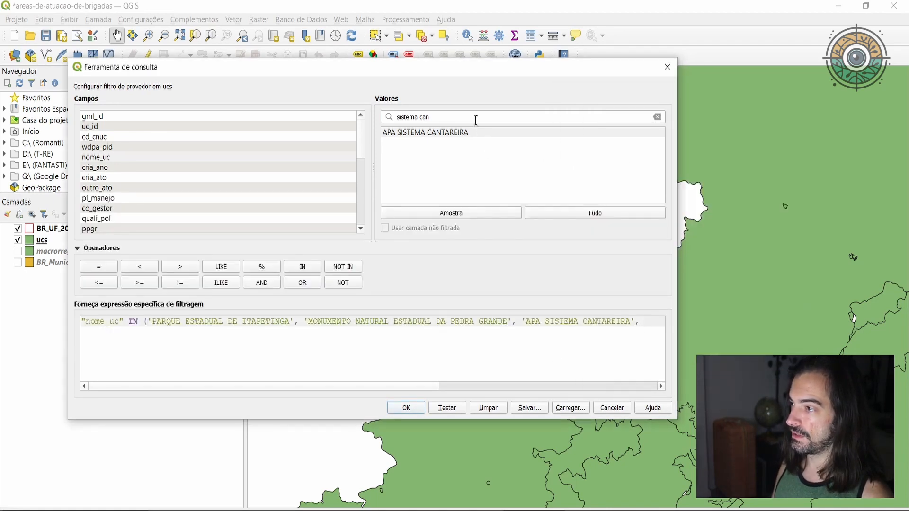
left_click_drag(475, 118, 387, 121)
type("bairro")
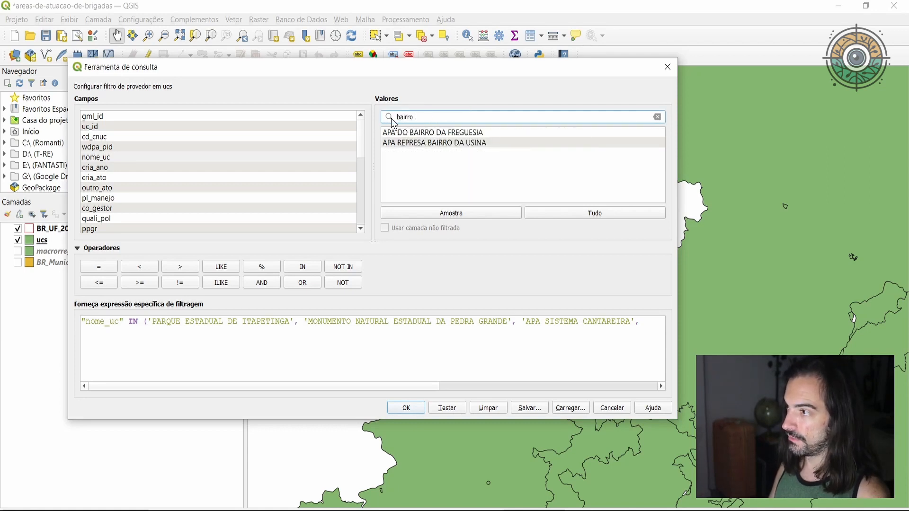
double_click(441, 145)
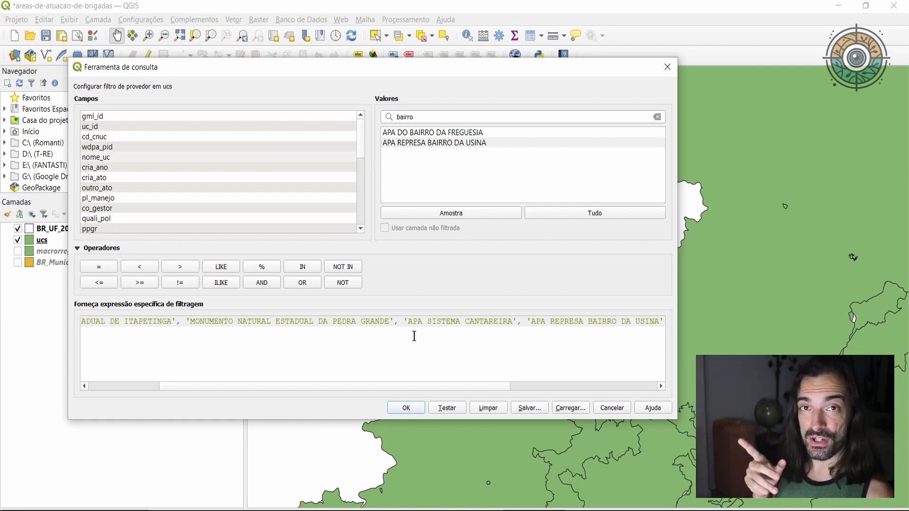
Review the filter expression back to its beginning, checking the values in the IN list.
left_click(394, 324)
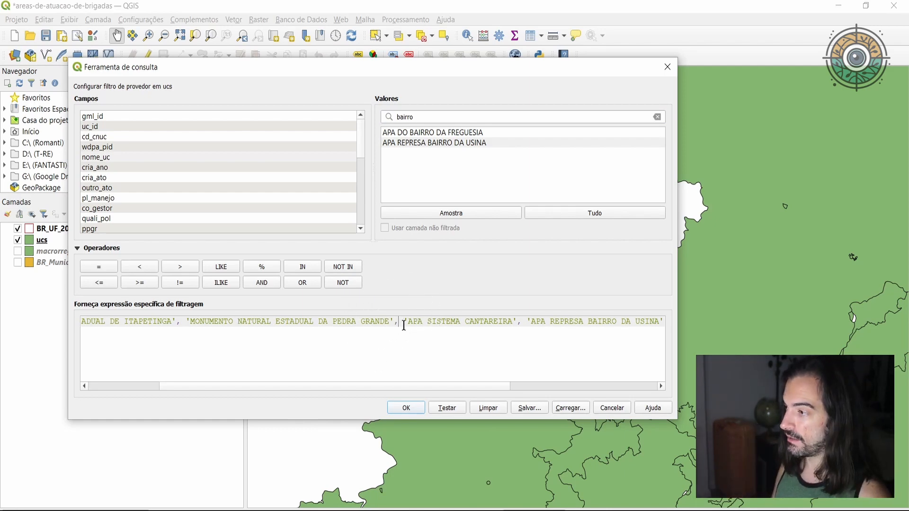
key("Left")
key("Left")
key("Left")
key("Left")
key("Left")
key("Left")
key("Left")
key("Left")
key("Left")
key("Left")
key("Left")
key("Left")
key("Left")
key("Left")
key("Left")
key("Left")
key("Left")
key("Left")
key("Left")
key("Left")
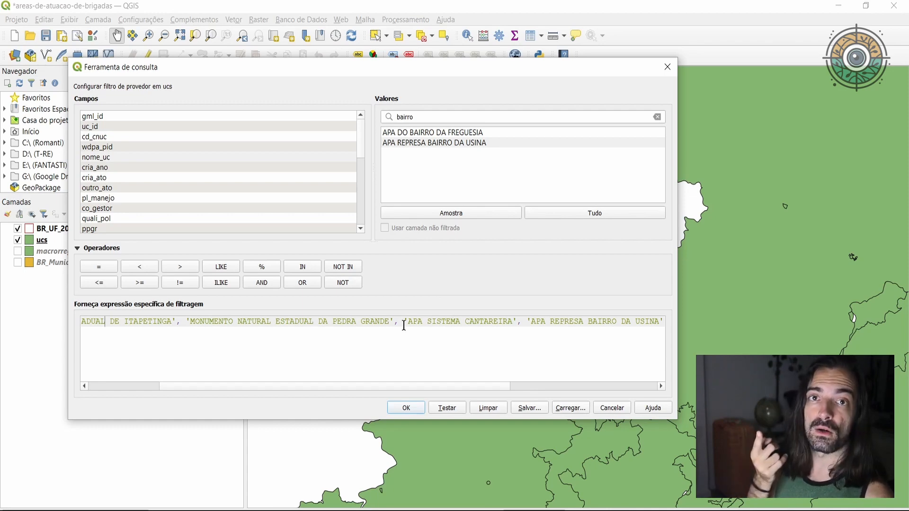
key("Left")
key("Left")
key("Left")
key("Left")
key("Left")
key("Left")
key("Left")
key("Left")
key("Left")
key("Left")
key("Left")
key("Left")
key("Left")
key("Left")
key("Left")
key("Left")
key("Left")
key("Left")
key("Left")
key("Left")
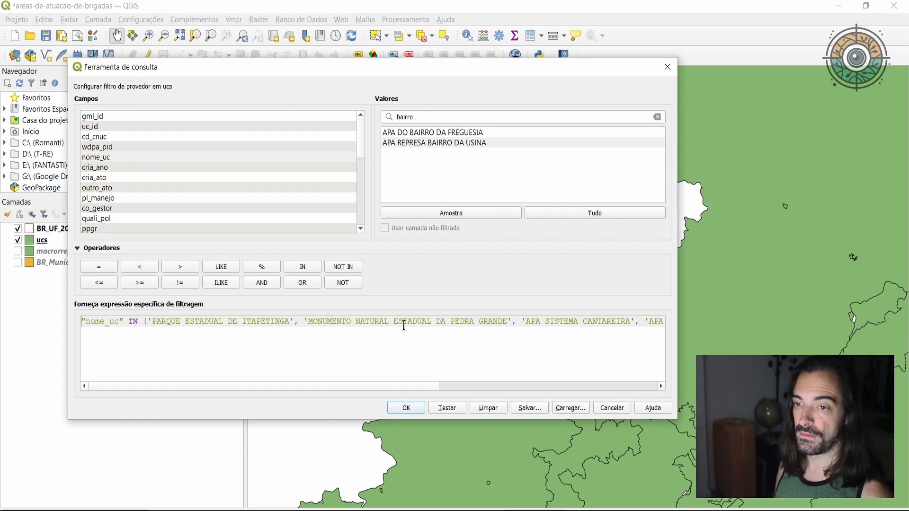
Close the IN list with a parenthesis after 'APA REPRESA BAIRRO DA USINA'.
left_click_drag(422, 325, 701, 315)
left_click(659, 321)
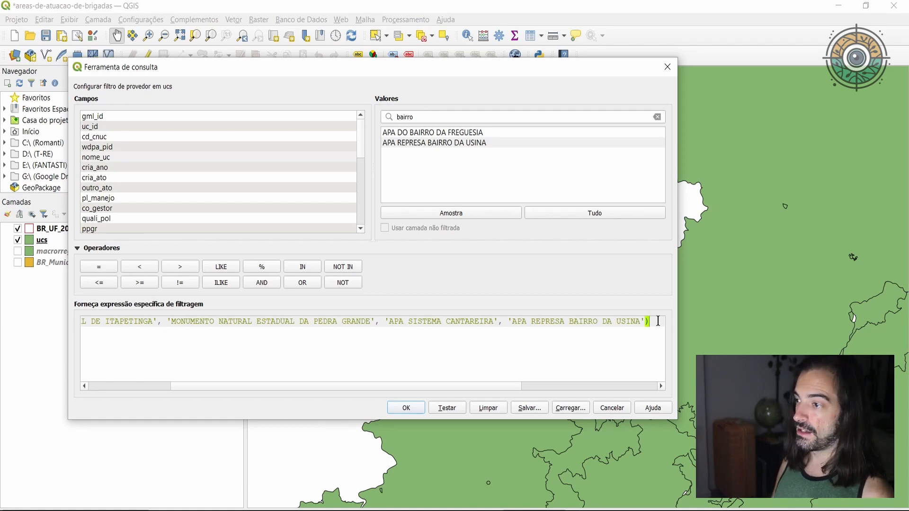
key("ctrl+a")
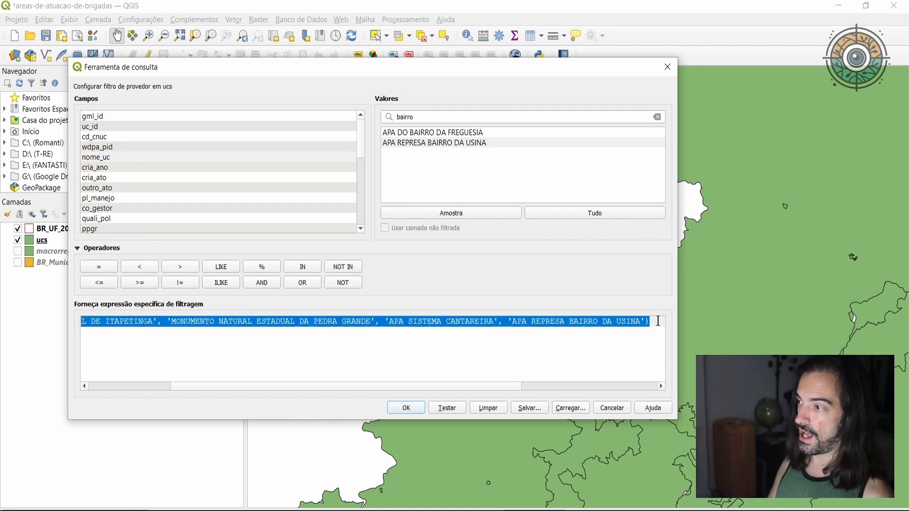
left_click(659, 321)
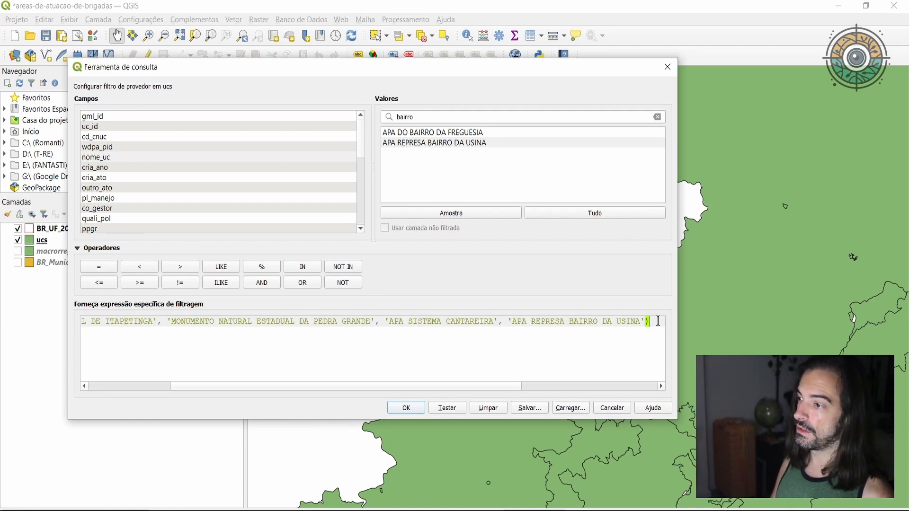
Test the completed filter expression and dismiss the query result.
left_click(447, 411)
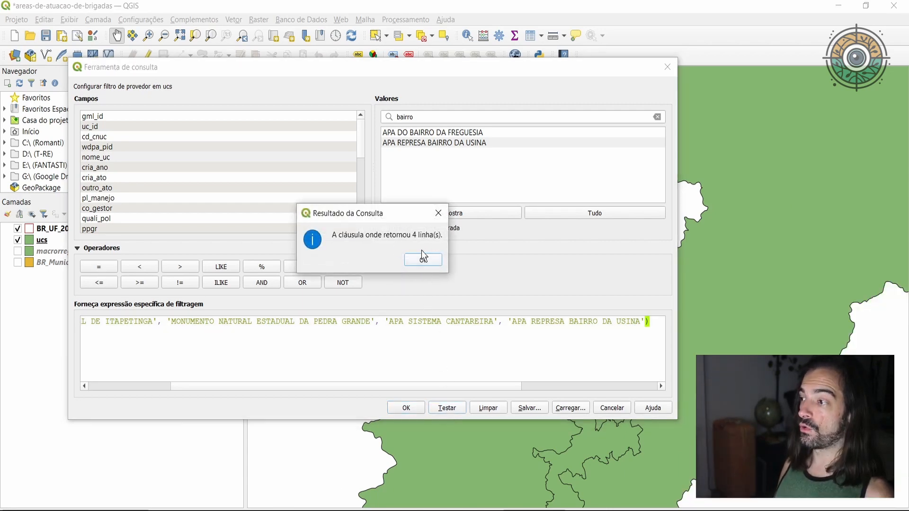
left_click(424, 262)
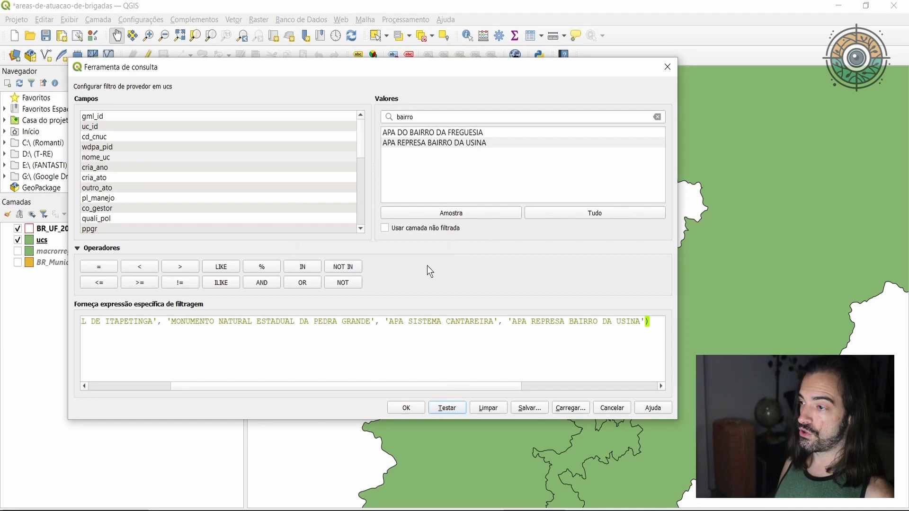
left_click(475, 323)
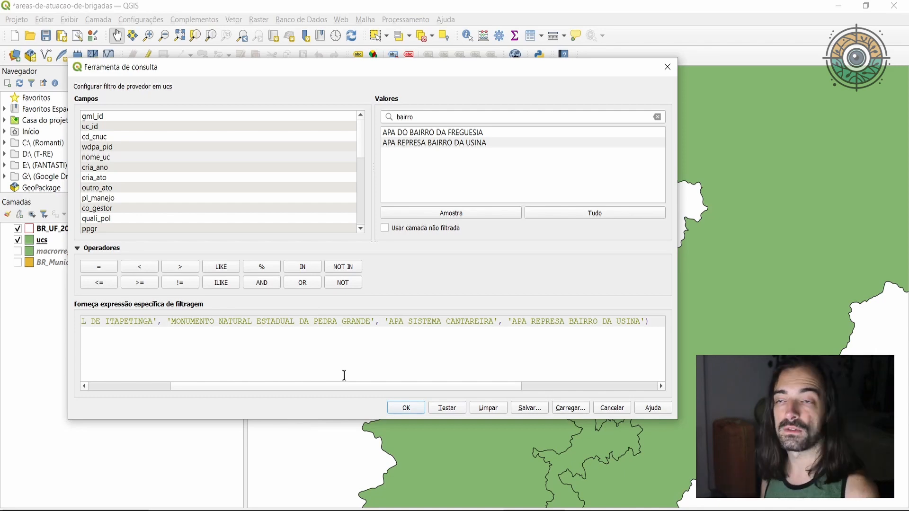
Apply the completed "nome_uc" IN filter expression to the ucs layer.
left_click(418, 410)
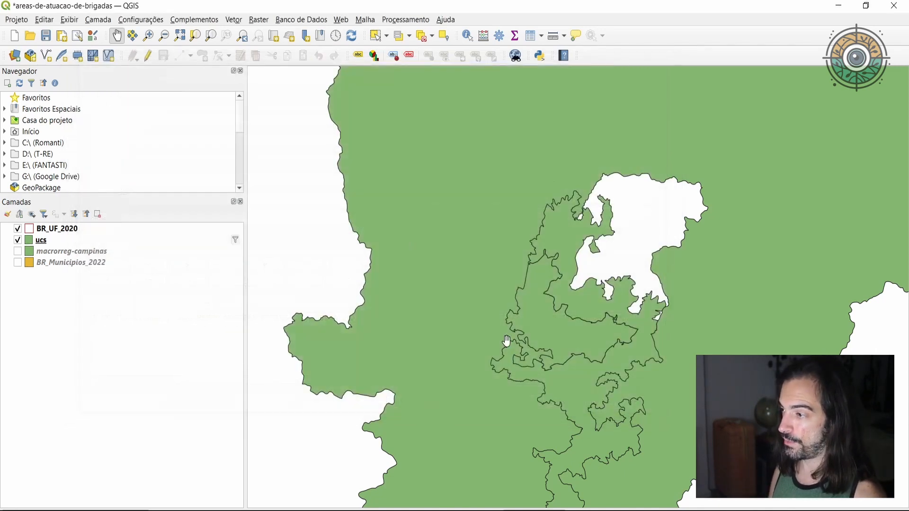
Examine the filtered ucs polygons on the map, both within the BR_UF_2020 state boundaries and at close range.
scroll(630, 264, "down", 5)
scroll(630, 263, "down", 3)
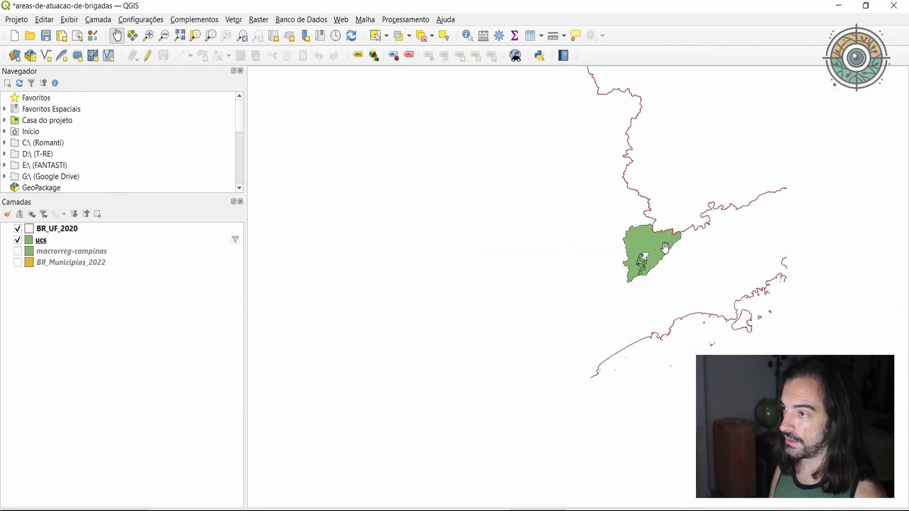
scroll(616, 244, "up", 1)
scroll(614, 293, "down", 1)
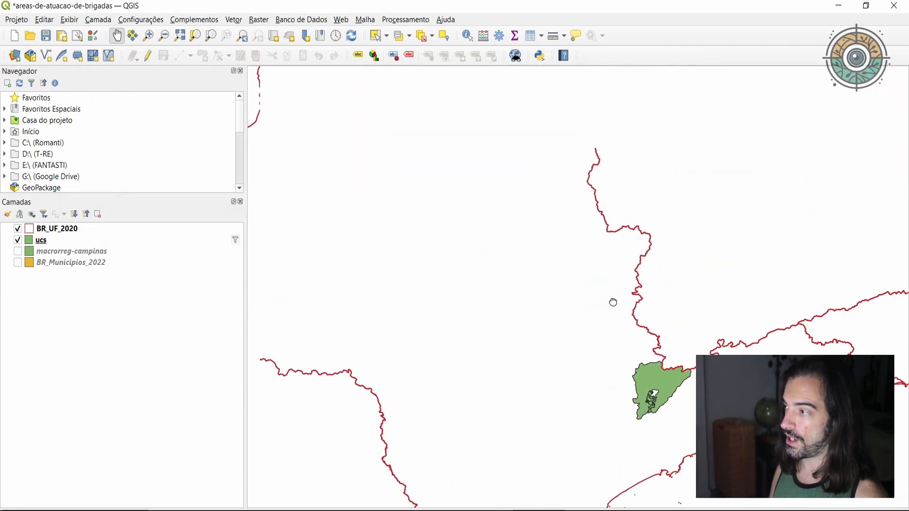
scroll(637, 303, "up", 1)
left_click_drag(641, 283, 628, 254)
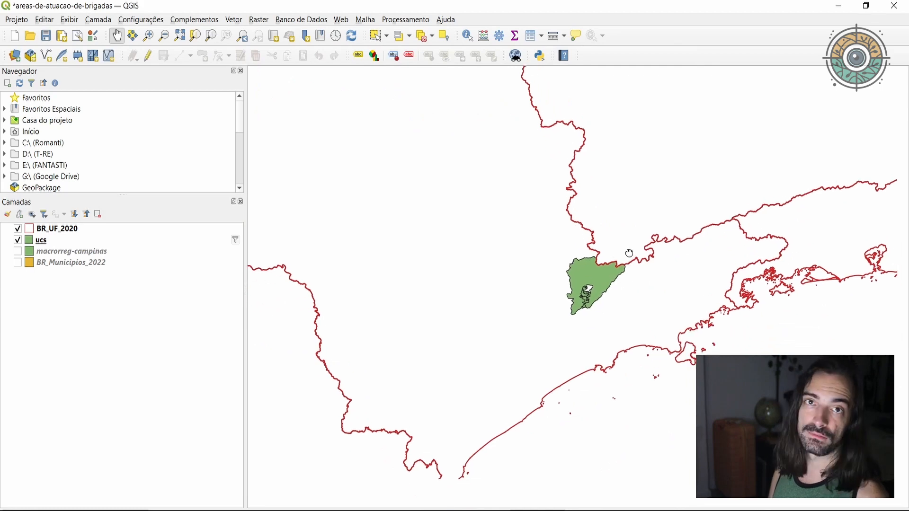
left_click_drag(650, 297, 625, 275)
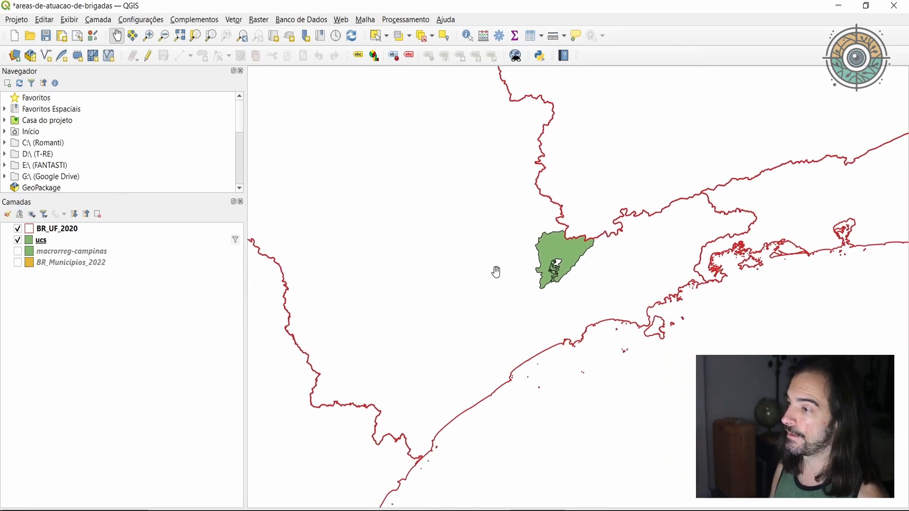
scroll(534, 296, "up", 3)
scroll(522, 335, "up", 1)
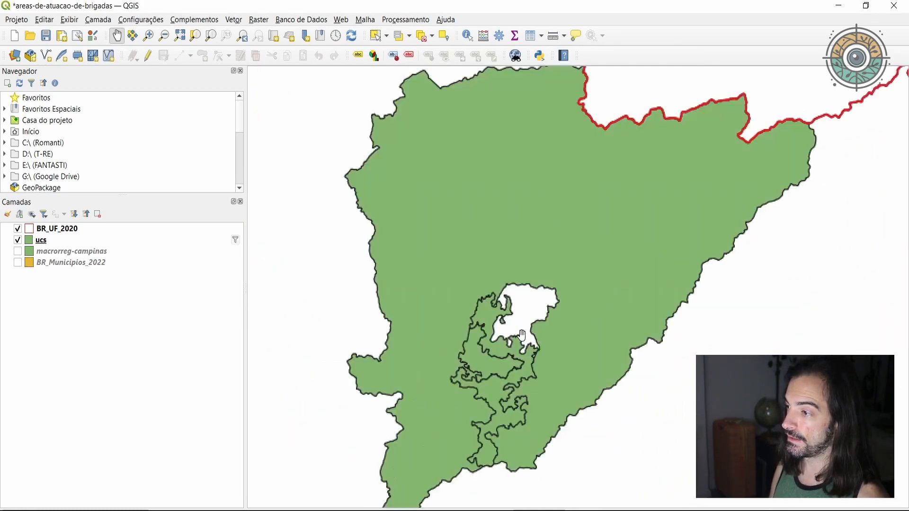
left_click_drag(480, 301, 510, 307)
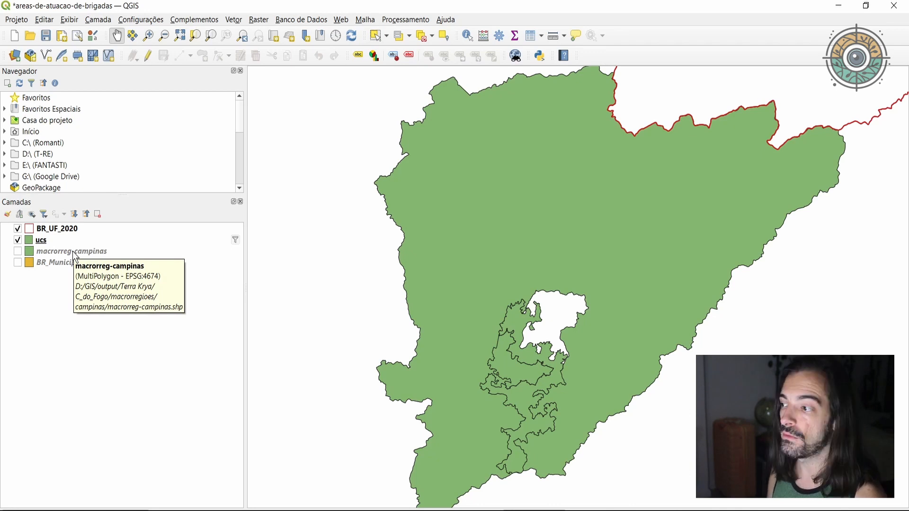
Make macrorreg-campinas the active layer.
left_click(79, 251)
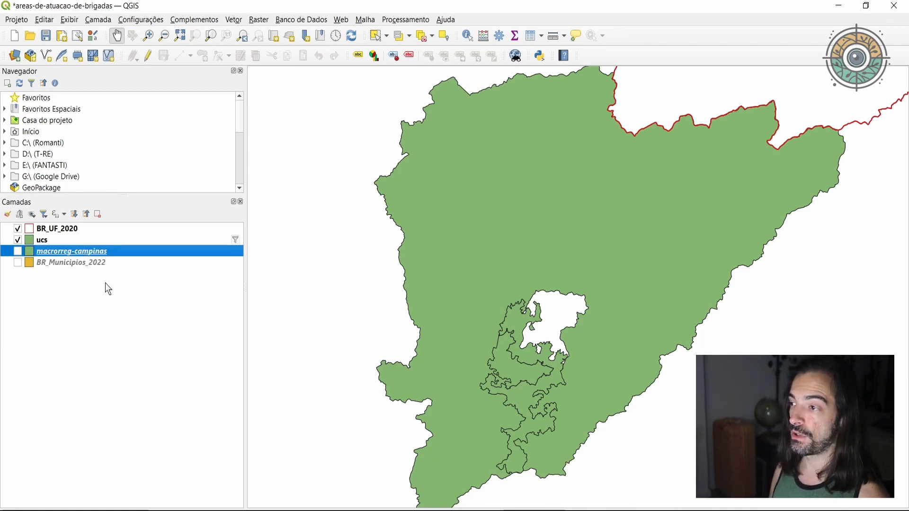